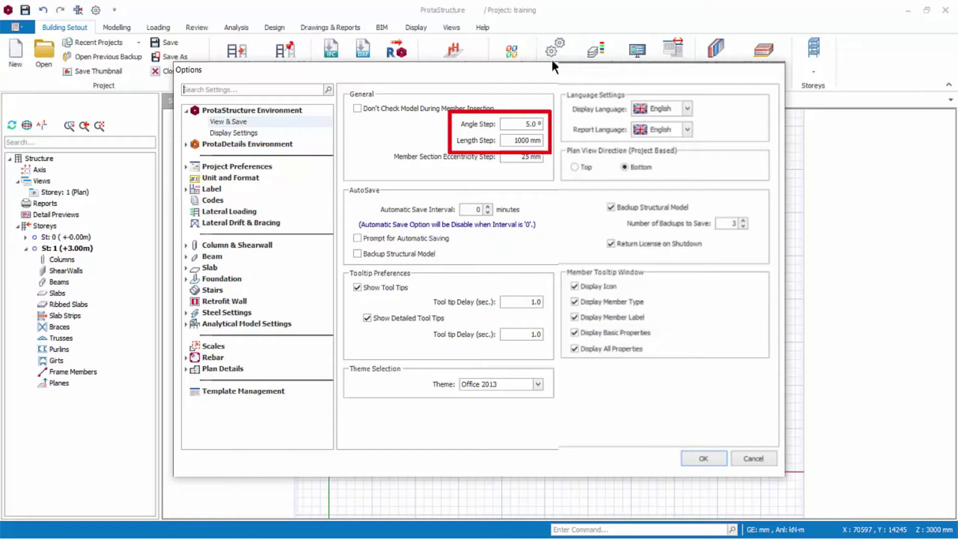
# Step: Set the length step to 1000 mm in the View & Save options and confirm the settings
pyautogui.press('Tab')
pyautogui.write('1000')
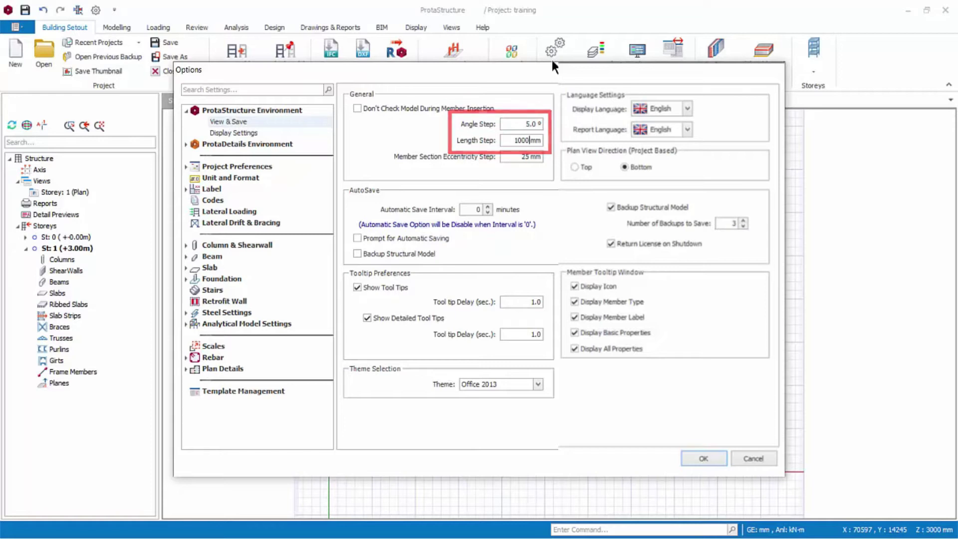
pyautogui.press('Return')
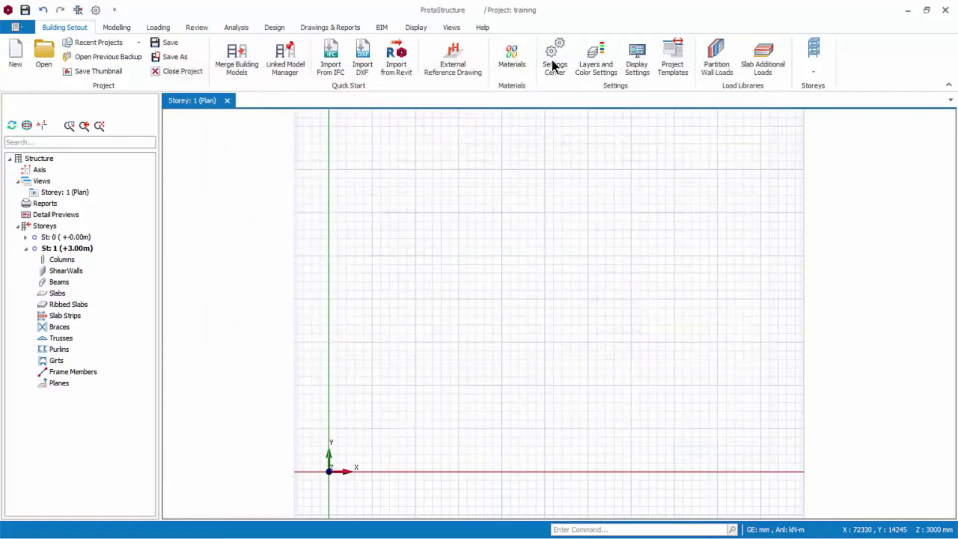
# Step: Dock the axis settings beside the structure tree and insert a 25000 mm horizontal single-segment axis from (5000, 5000) to (30000, 5000)
pyautogui.hotkey('alt', 'm')
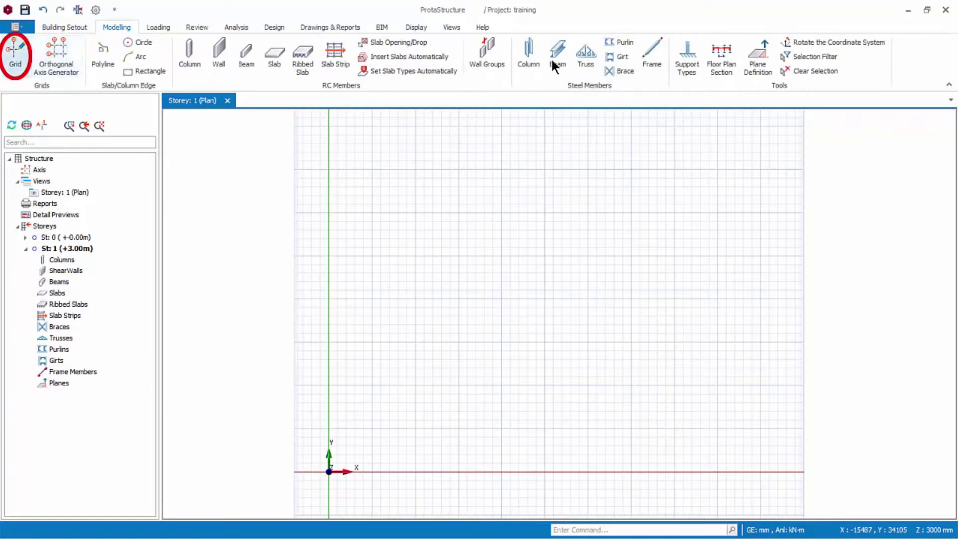
pyautogui.press('g')
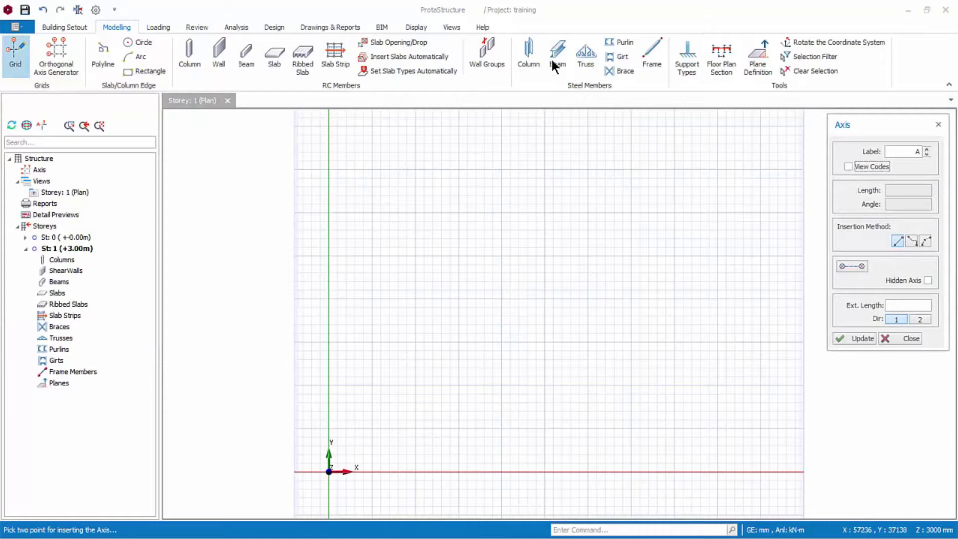
pyautogui.moveTo(843, 124); pyautogui.dragTo(206, 134)
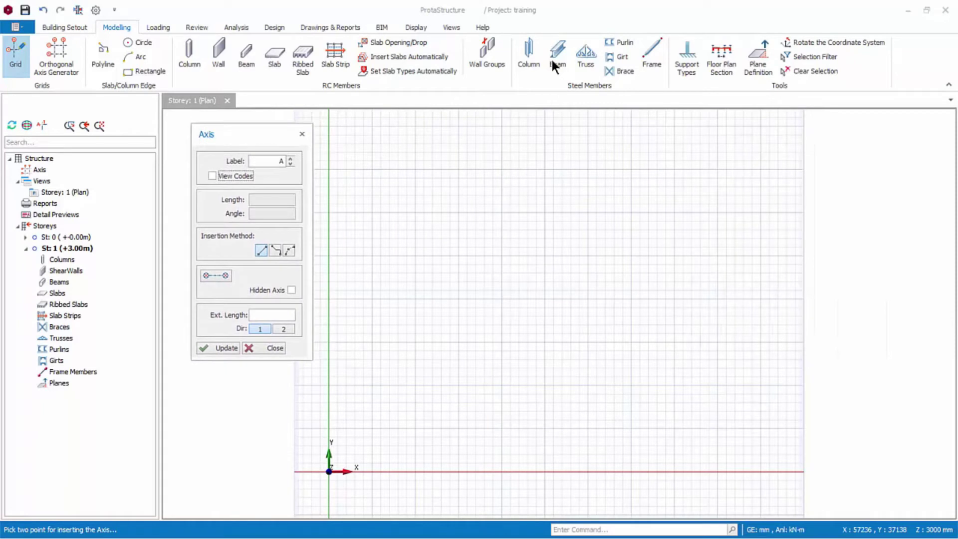
pyautogui.moveTo(207, 133)
pyautogui.mouseDown()
pyautogui.moveTo(287, 233)
pyautogui.moveTo(491, 310)
pyautogui.moveTo(512, 306)
pyautogui.mouseUp()
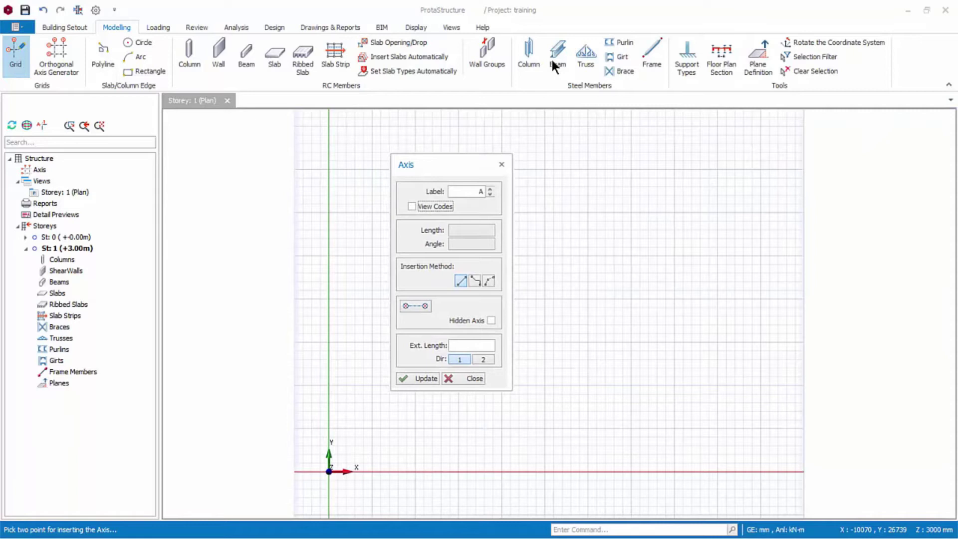
pyautogui.moveTo(449, 164)
pyautogui.mouseDown()
pyautogui.moveTo(463, 263)
pyautogui.moveTo(537, 305)
pyautogui.moveTo(511, 305)
pyautogui.mouseUp()
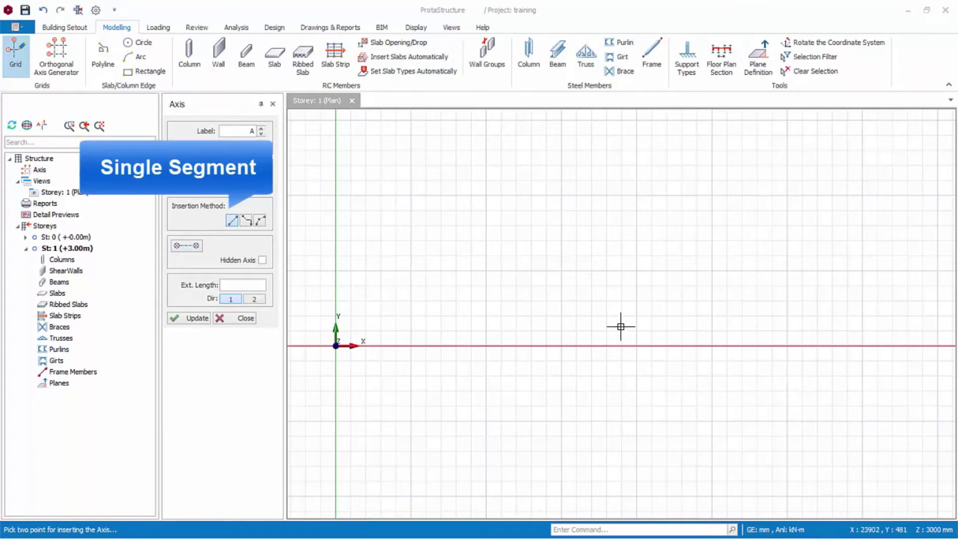
pyautogui.click(411, 271)
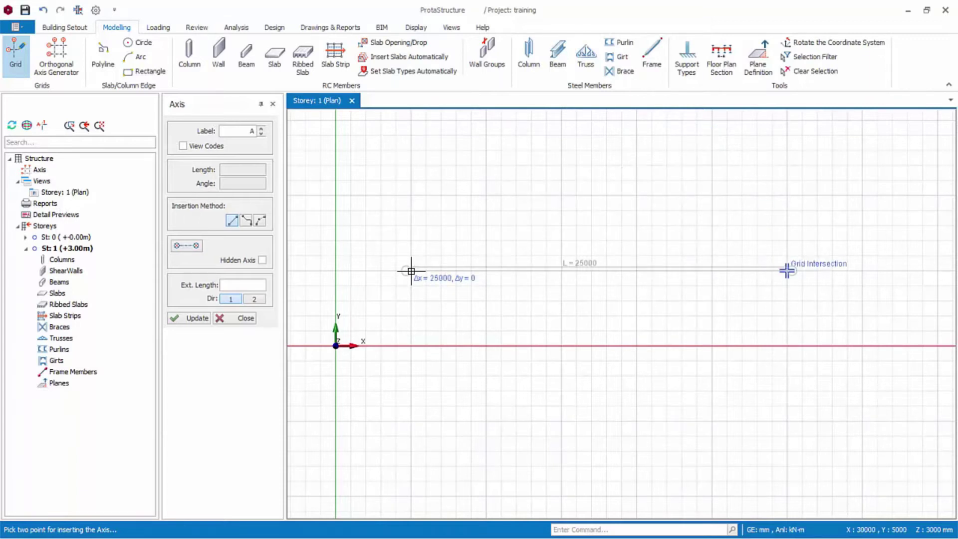
pyautogui.click(411, 271)
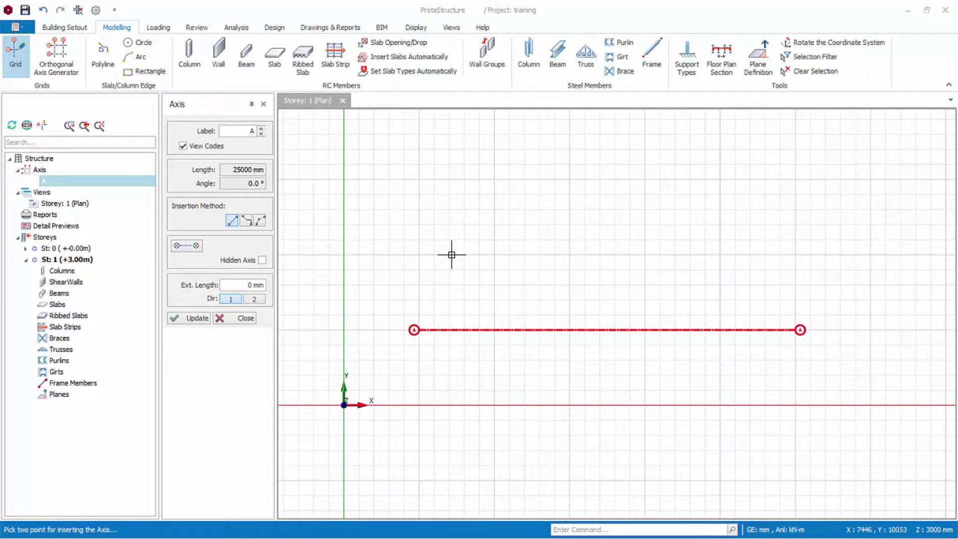
# Step: Insert a second single-segment axis starting at (5000, 10000) with a length of 20000 mm and an angle of 5°
pyautogui.click(419, 255)
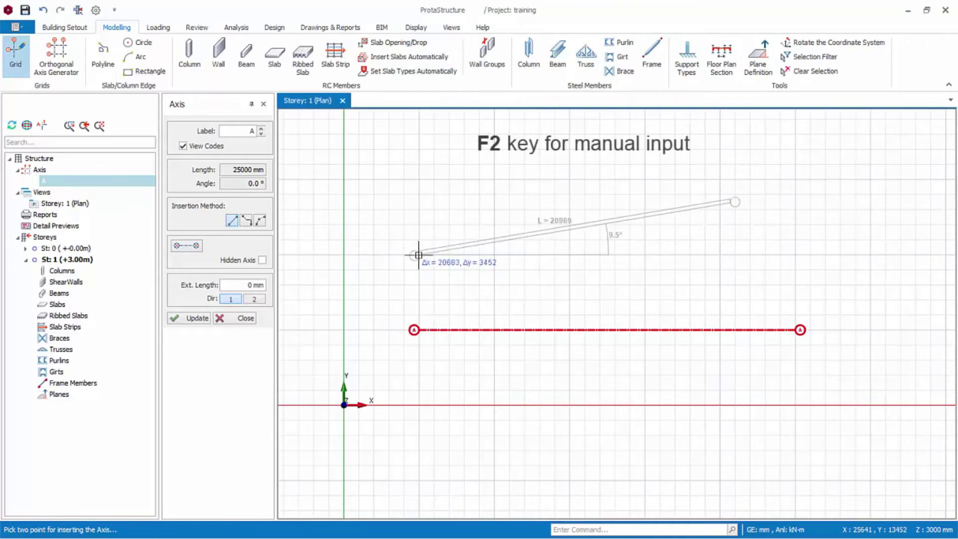
pyautogui.press('F2')
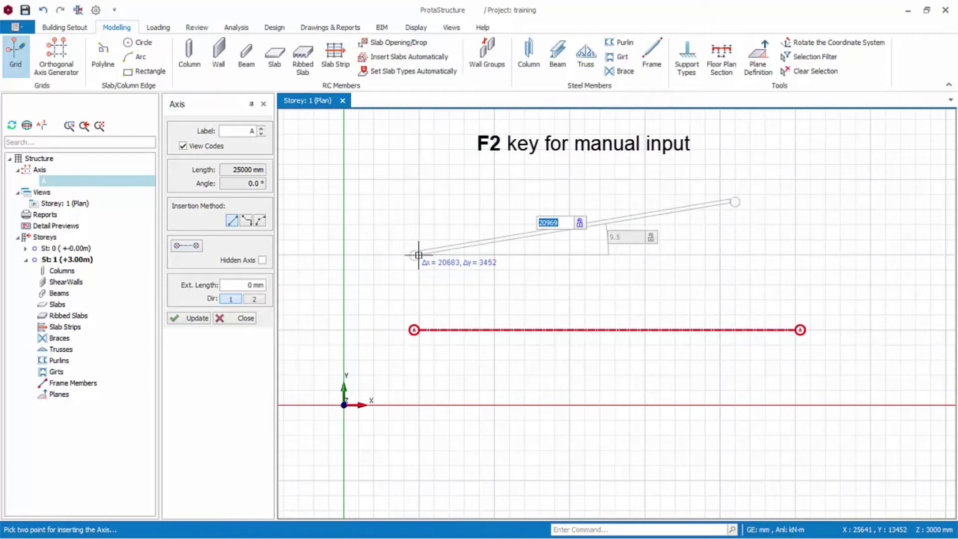
pyautogui.write('20000')
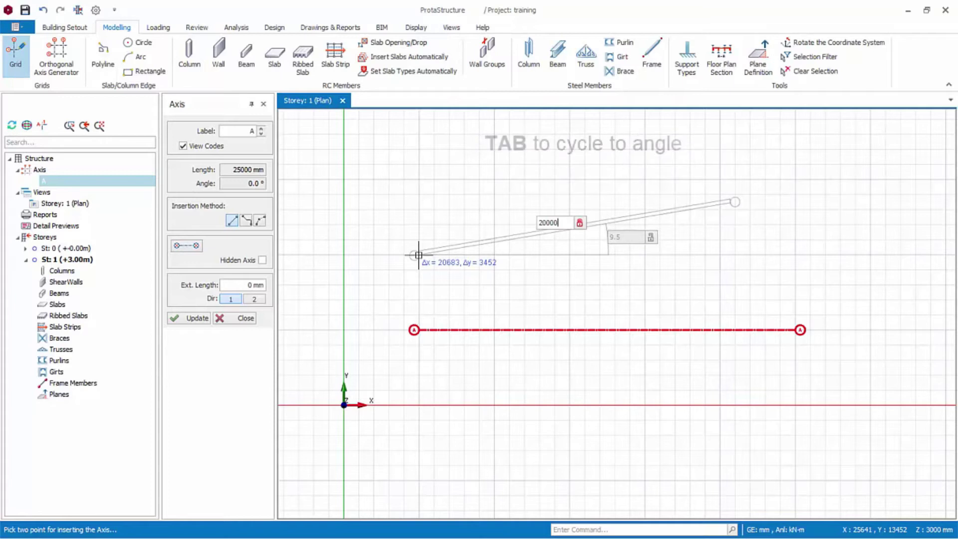
pyautogui.press('Tab')
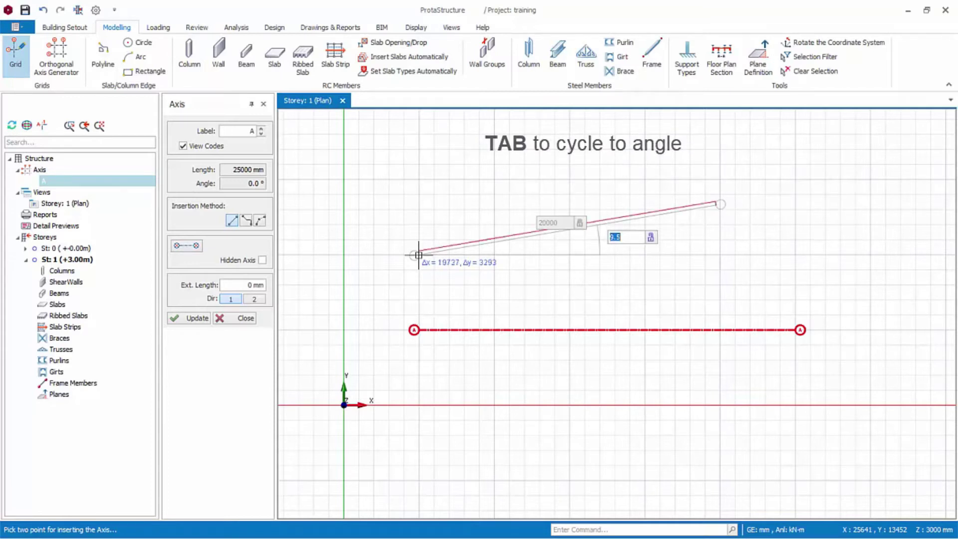
pyautogui.write('5')
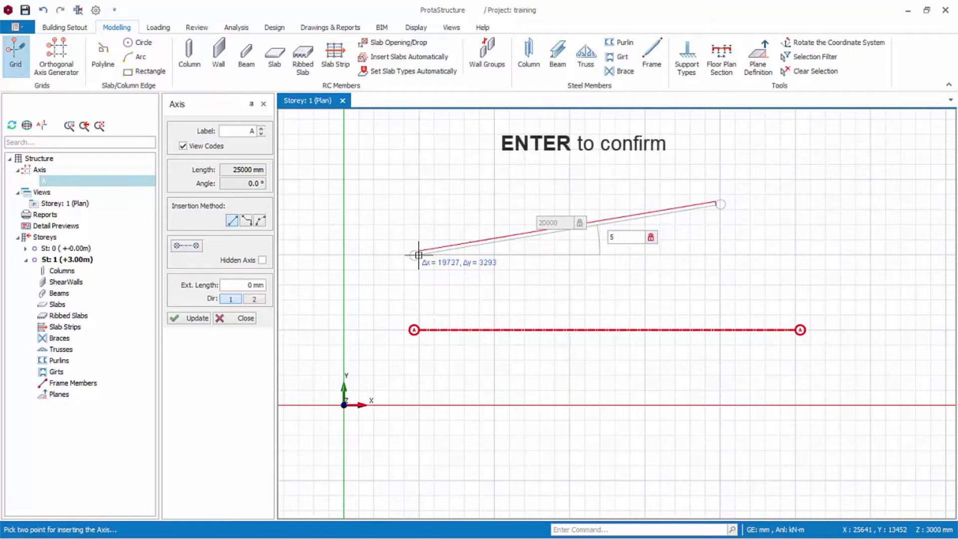
pyautogui.press('Return')
# Step: Insert a third single-segment axis starting at (5000, 15000), giving its end point as the relative offset 20000,1000
pyautogui.scroll(3, 419, 255)
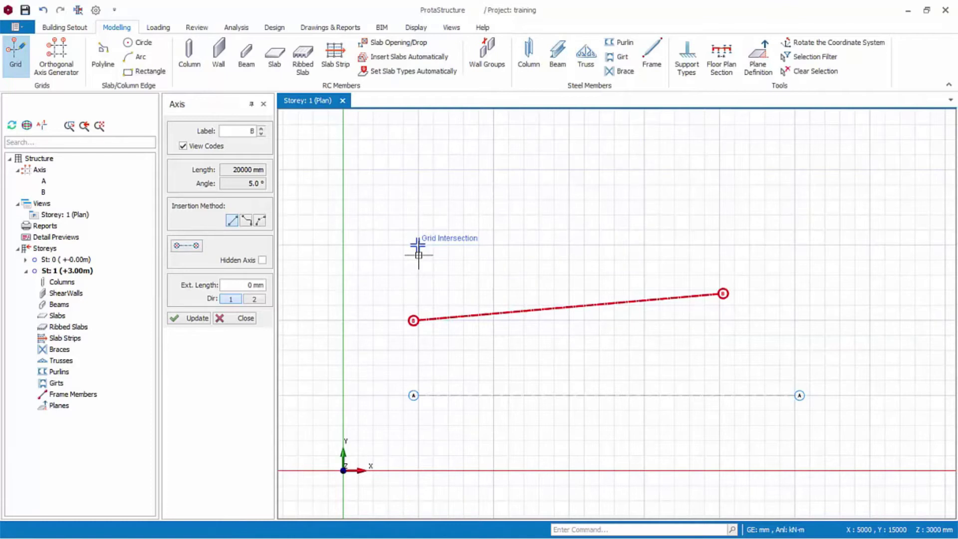
pyautogui.click(418, 254)
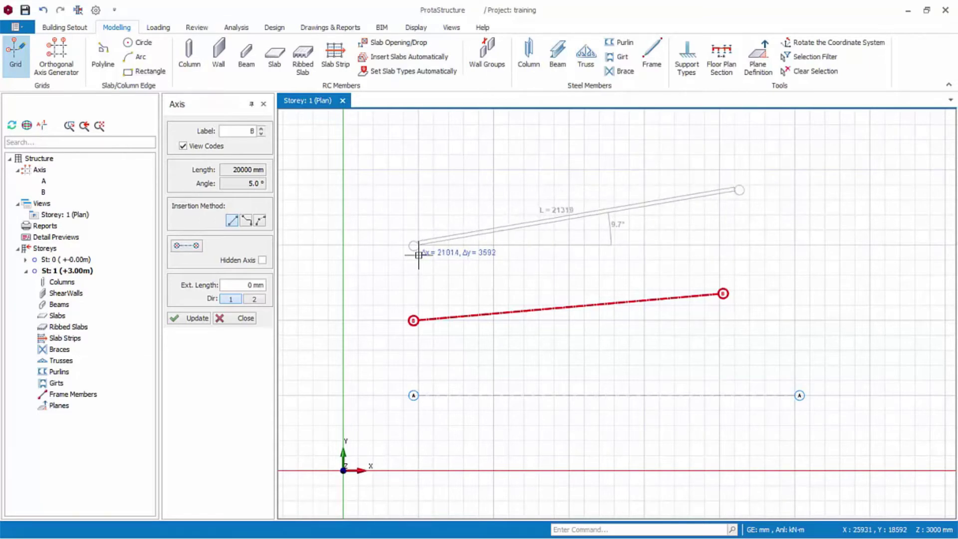
pyautogui.press('F2')
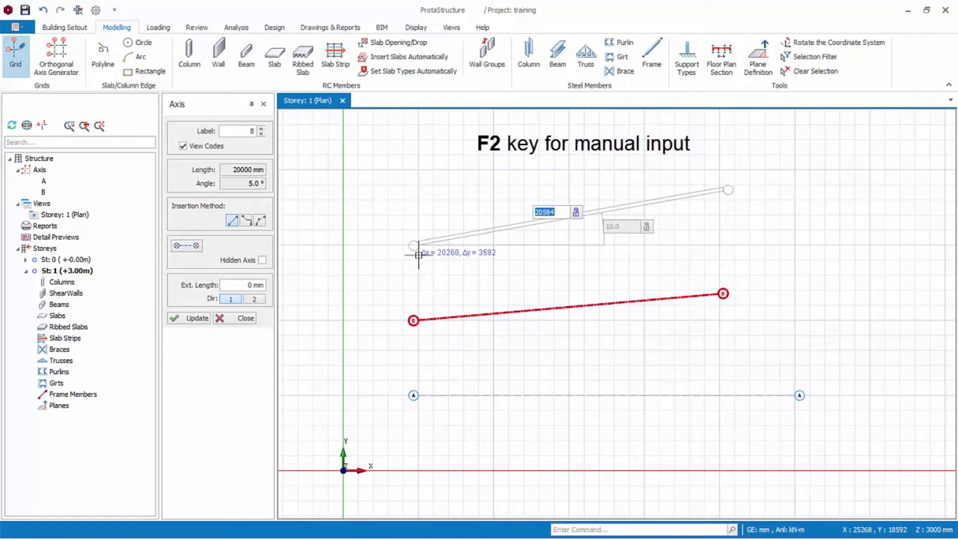
pyautogui.write('20000,')
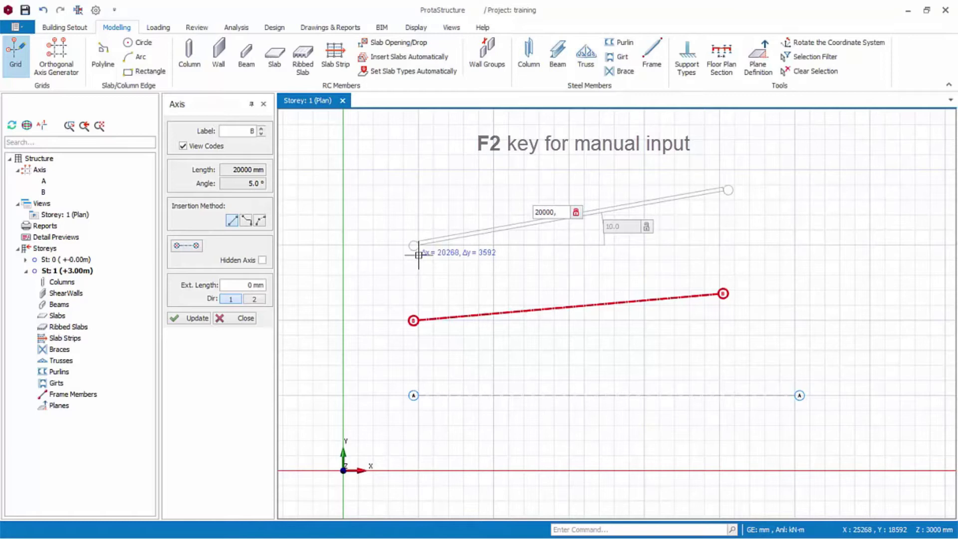
pyautogui.write('1000')
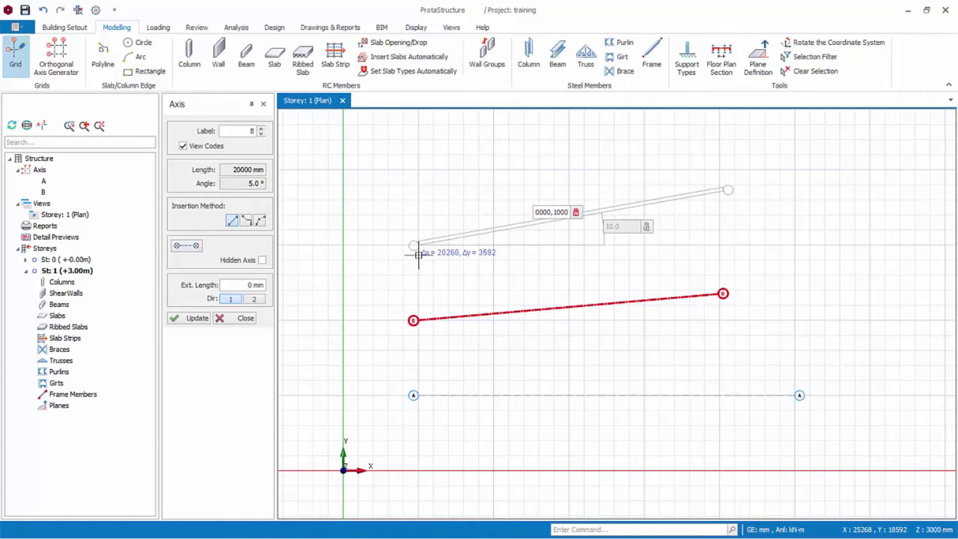
pyautogui.press('Return')
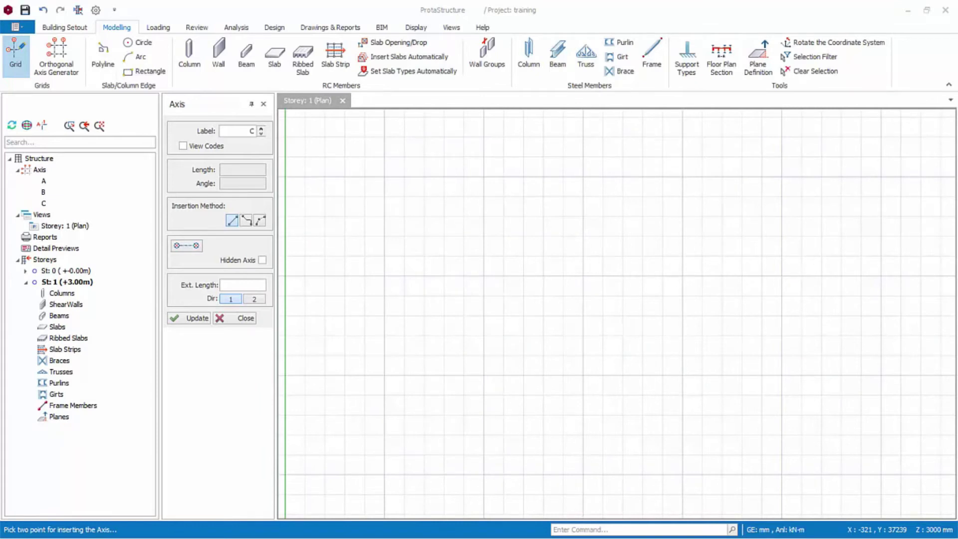
# Step: Insert a multi-segment axis from about (5000, 30000) through (10000, 35000) and (20000, 35000) to about (25000, 30000), with the middle segment at 0°
pyautogui.click(246, 220)
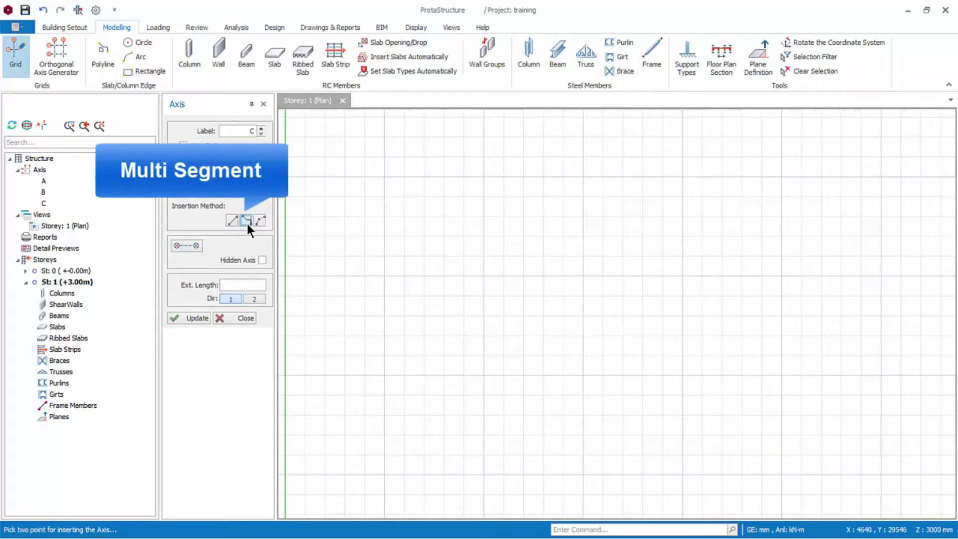
pyautogui.click(384, 276)
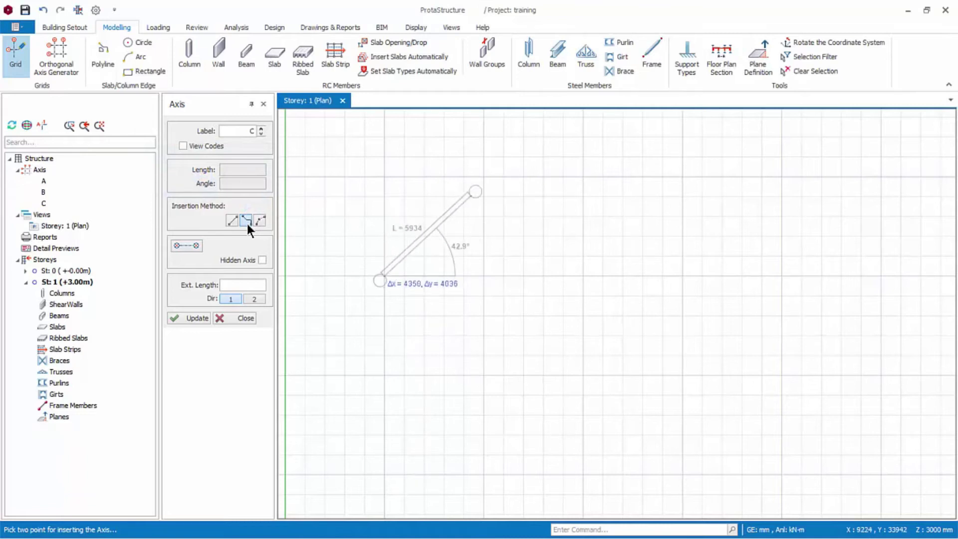
pyautogui.click(483, 176)
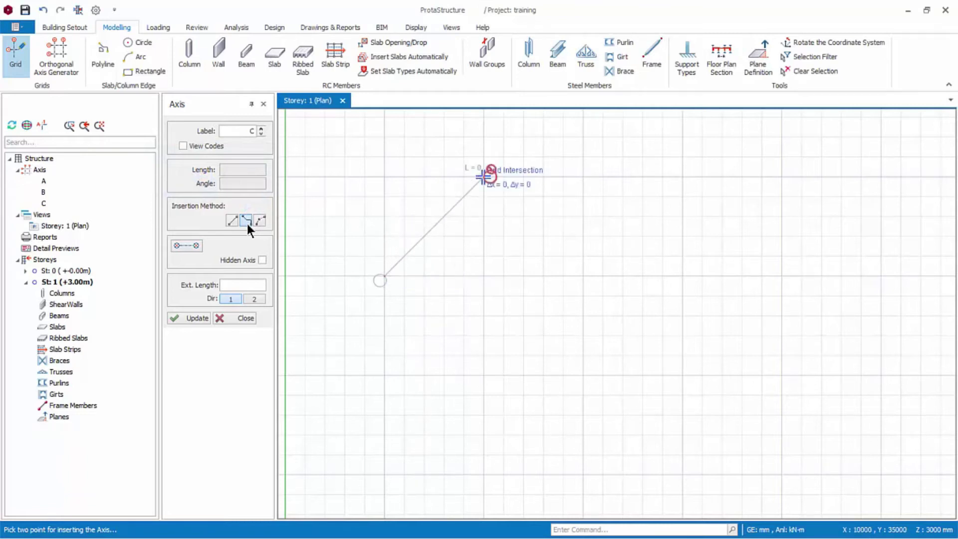
pyautogui.click(682, 176)
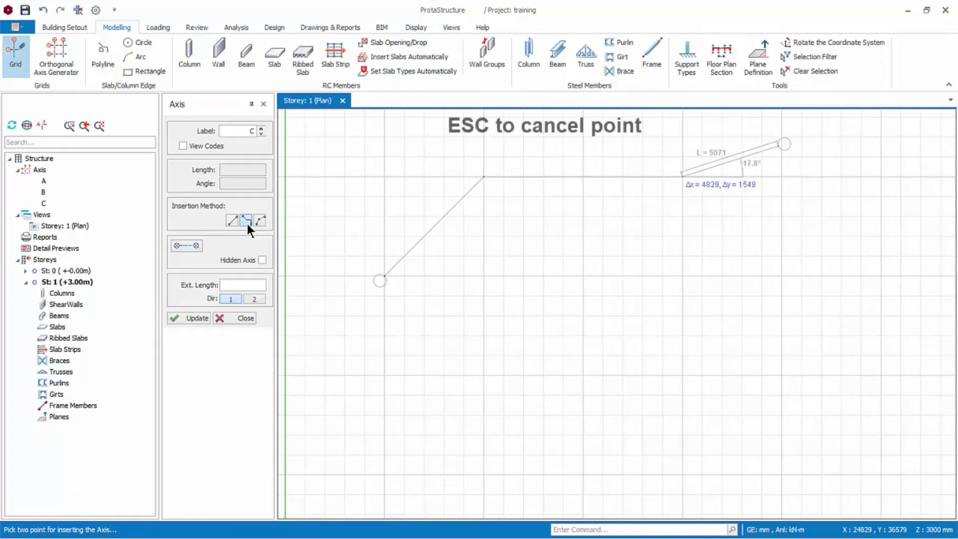
pyautogui.press('Escape')
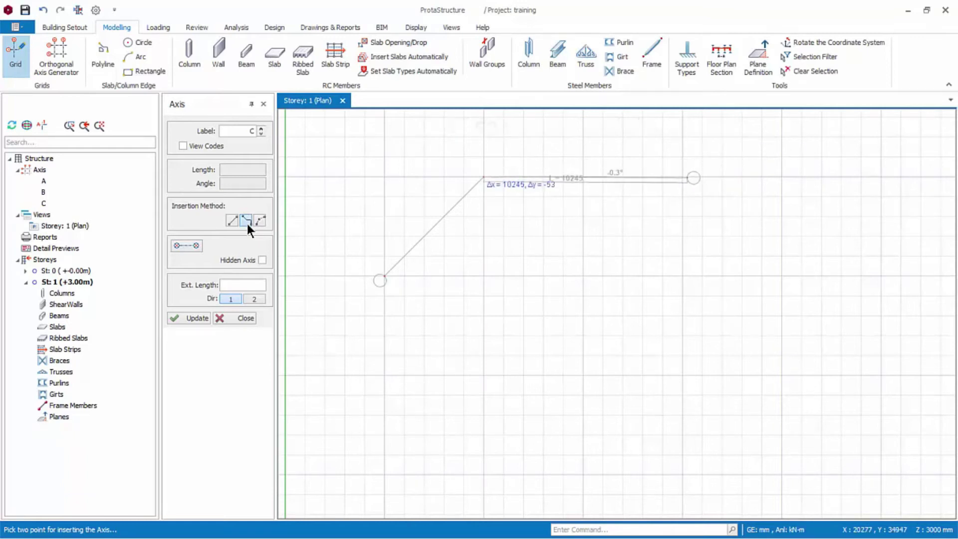
pyautogui.press('F2')
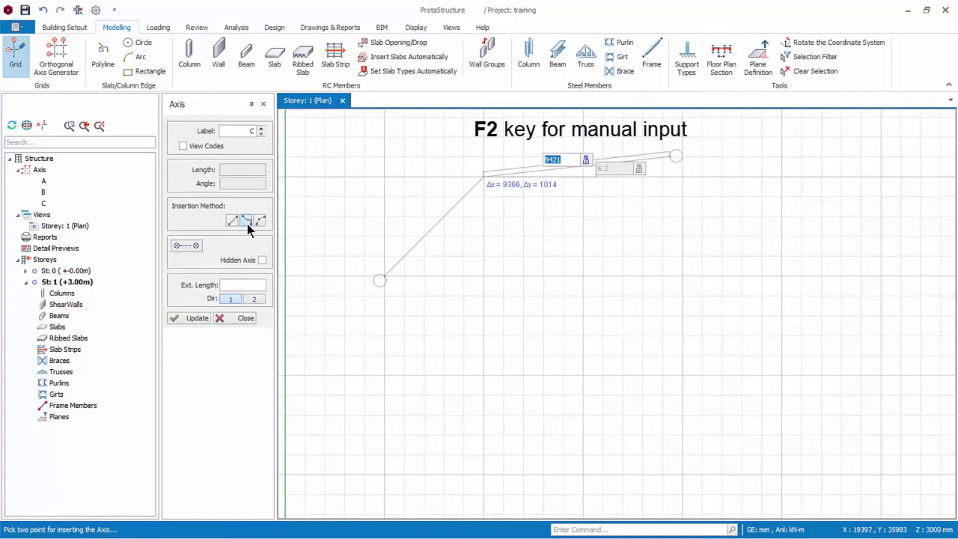
pyautogui.press('Tab')
pyautogui.write('0')
pyautogui.press('Return')
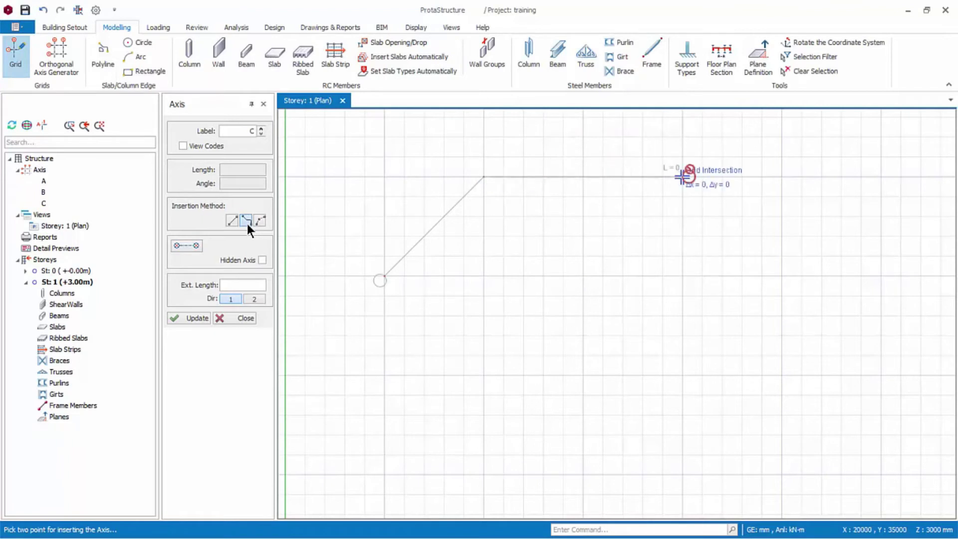
pyautogui.click(782, 276)
pyautogui.rightClick(845, 235)
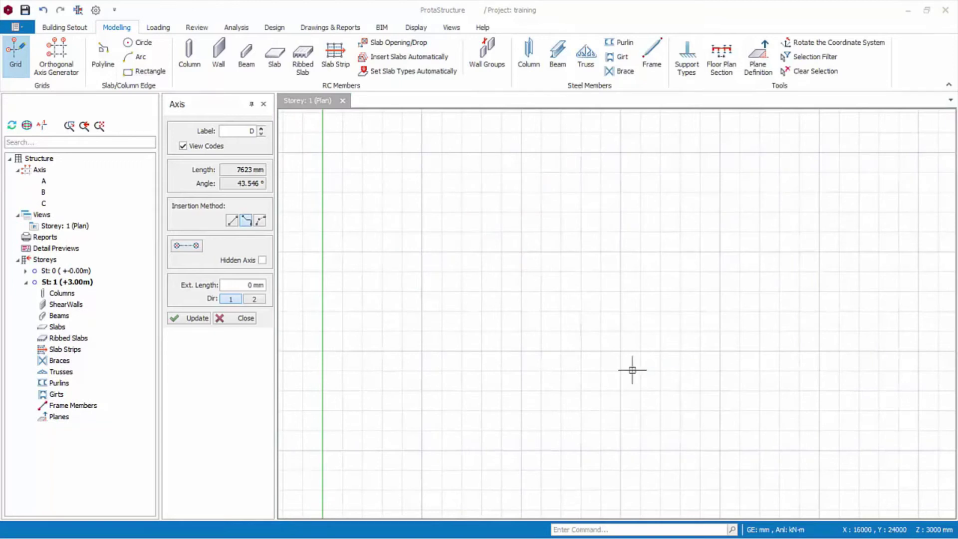
# Step: Insert a curved axis from about (5000, 25000) to (20000, 25000) with an arc height of 3000 mm, and end axis creation
pyautogui.click(259, 221)
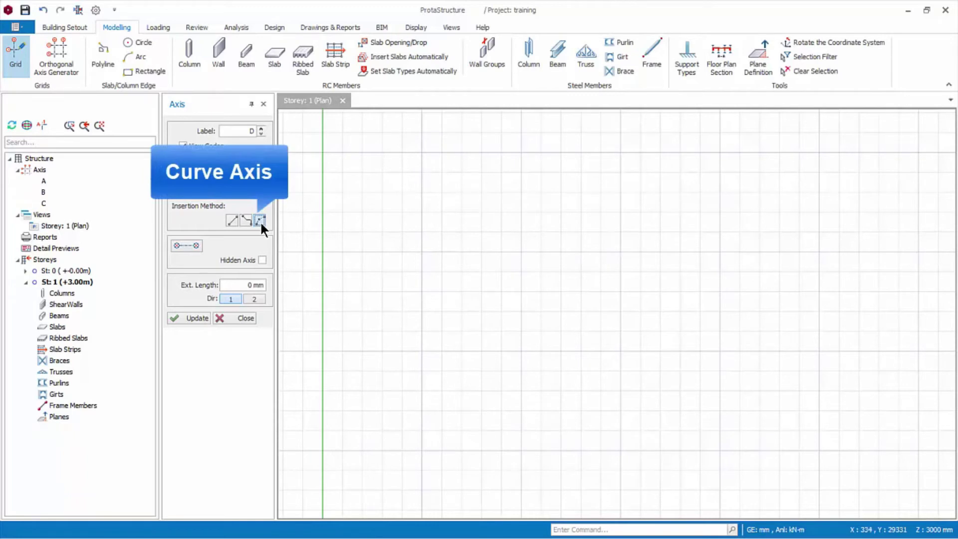
pyautogui.click(416, 353)
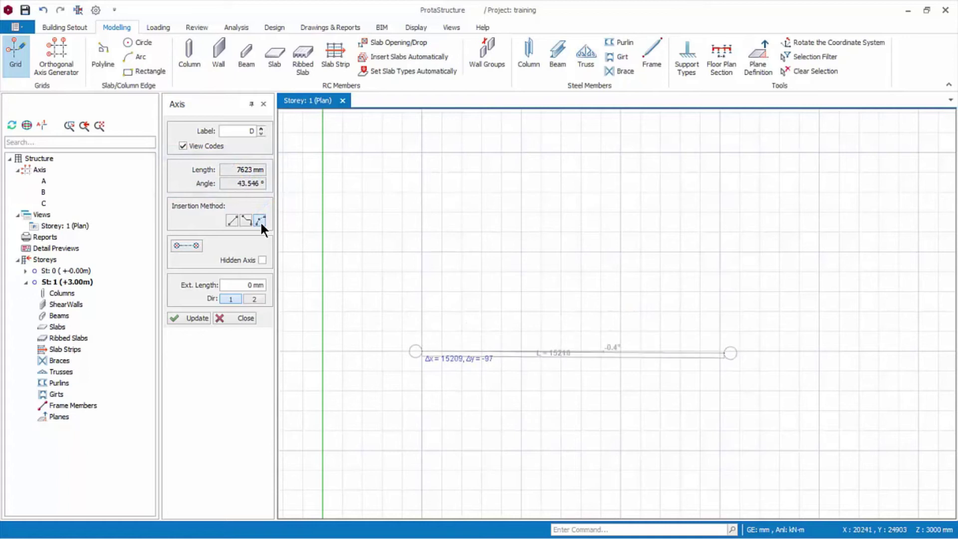
pyautogui.click(720, 351)
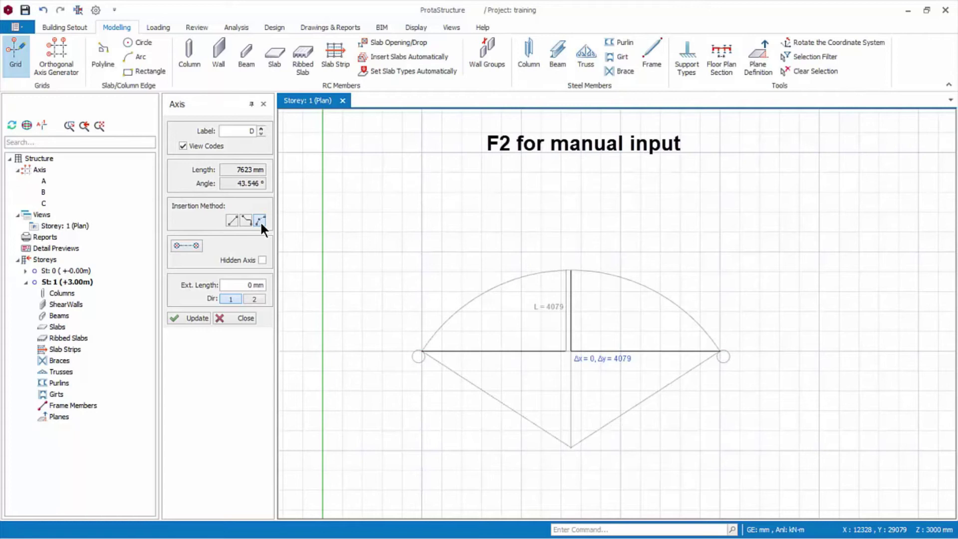
pyautogui.press('F2')
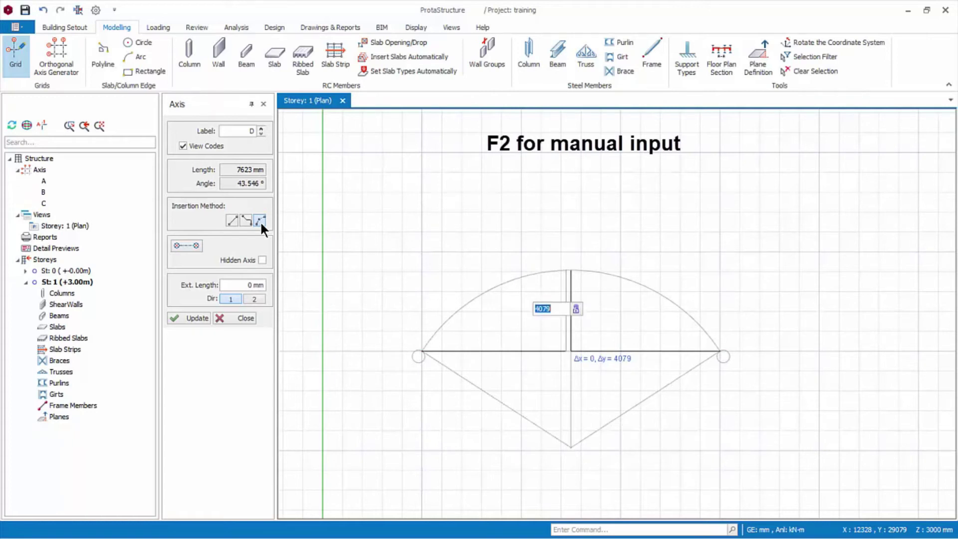
pyautogui.write('3000')
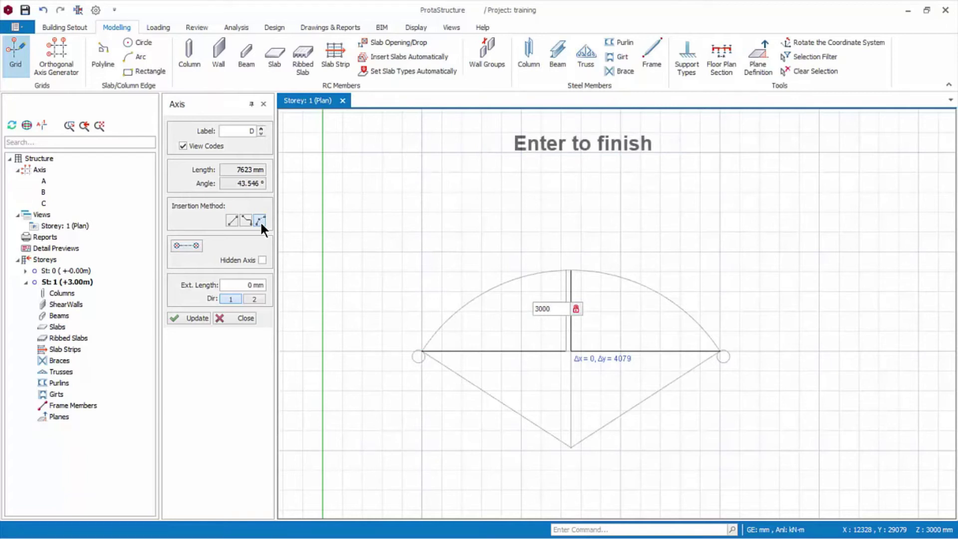
pyautogui.press('Return')
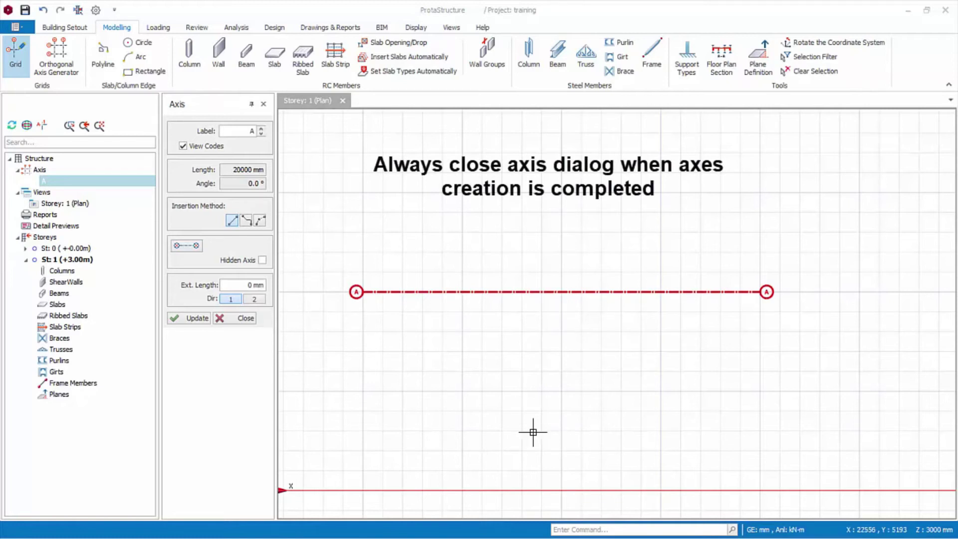
pyautogui.click(237, 319)
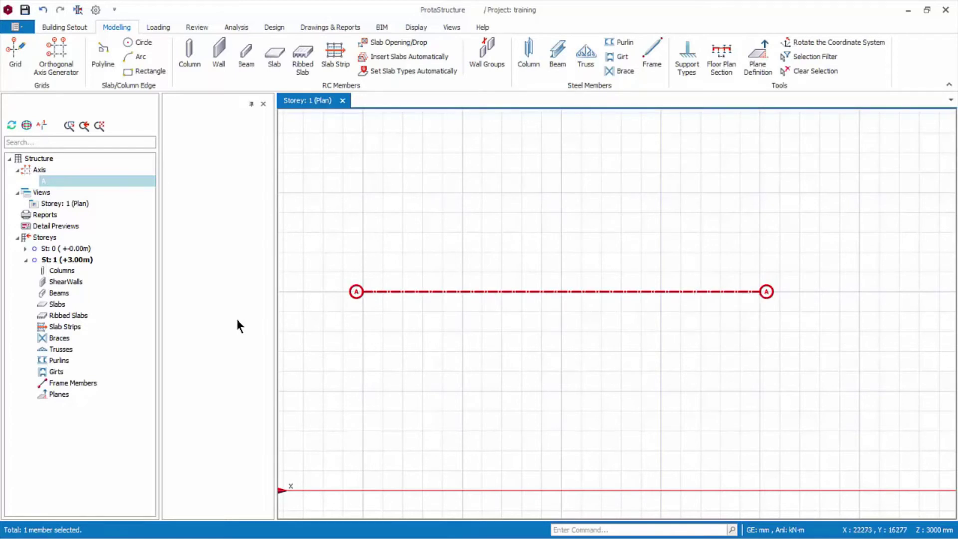
# Step: Offset axis A 3000 mm in the positive Y direction by picking the grid intersection at (15000, 13000)
pyautogui.press('Menu')
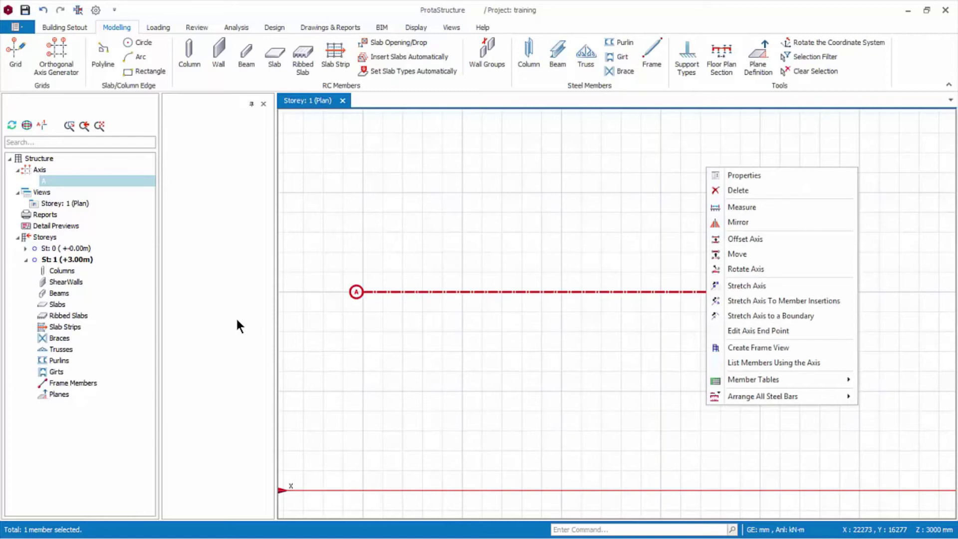
pyautogui.press('Down')
pyautogui.press('Down')
pyautogui.press('Down')
pyautogui.press('Down')
pyautogui.press('Down')
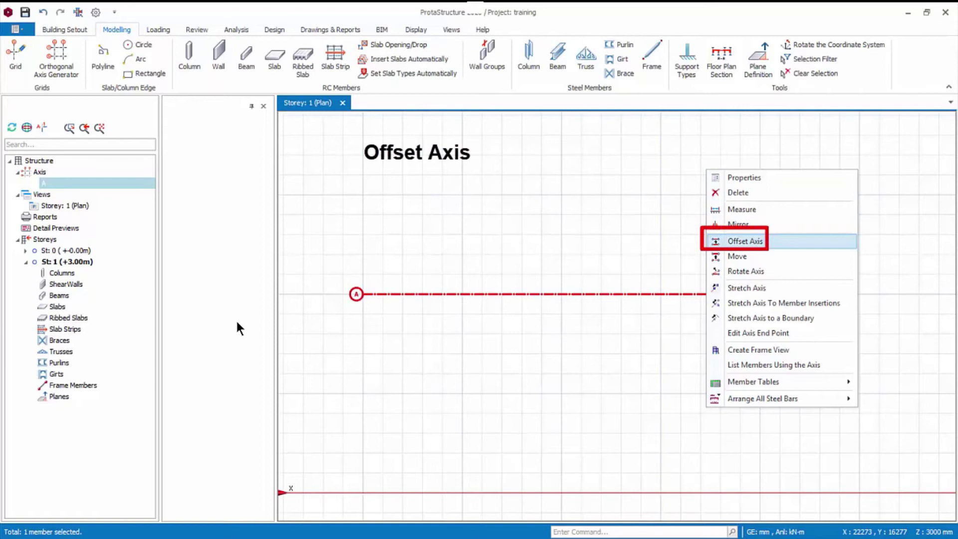
pyautogui.press('Return')
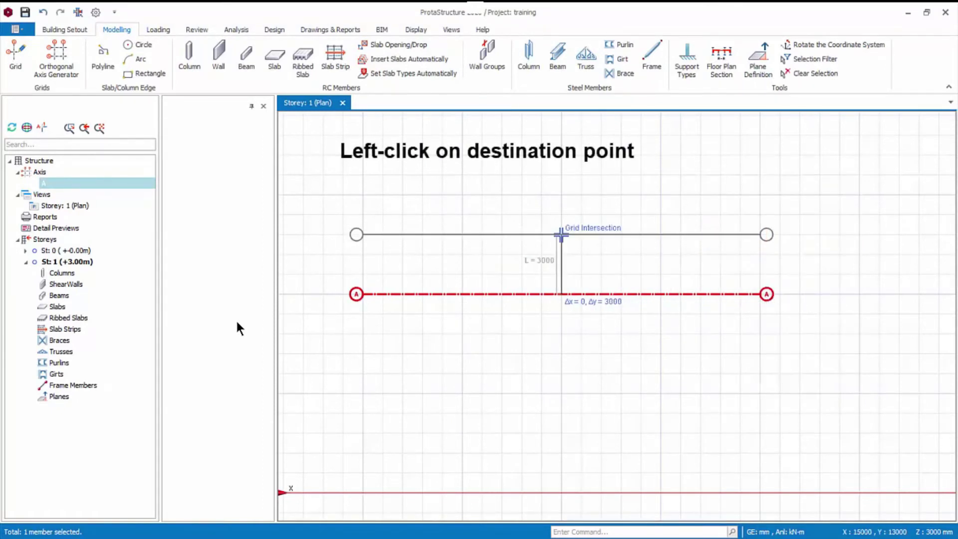
pyautogui.click(561, 234)
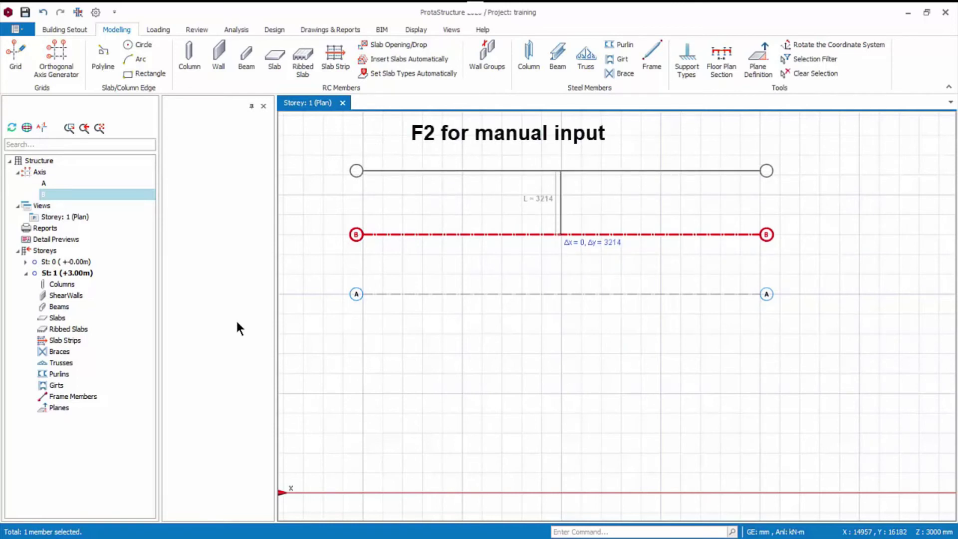
# Step: Offset axis B by 3000 mm in the positive Y direction, and end the offset operation
pyautogui.press('F2')
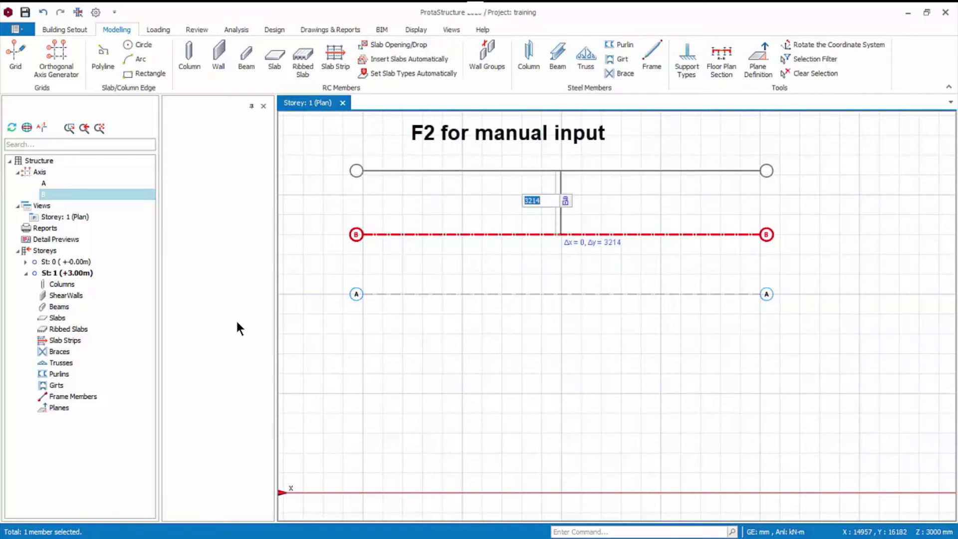
pyautogui.write('3000')
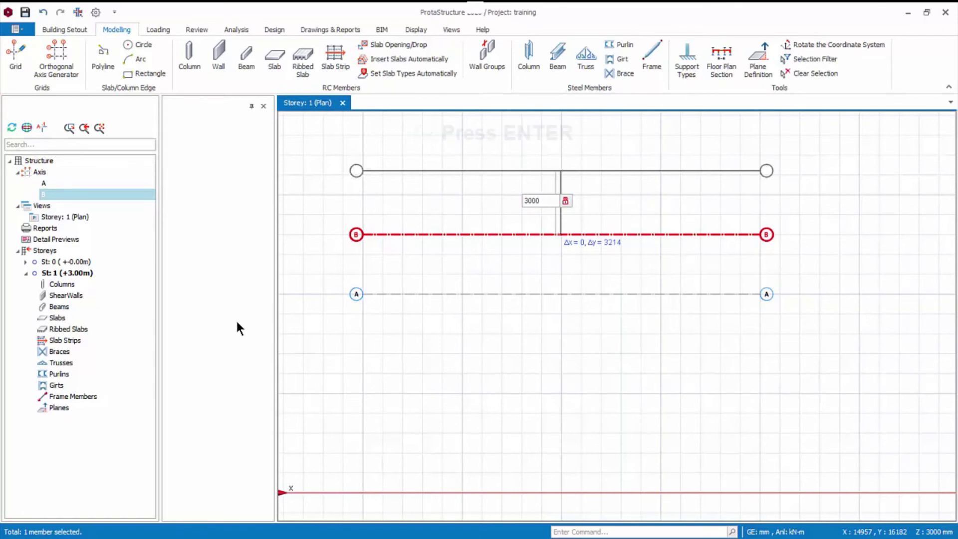
pyautogui.press('Return')
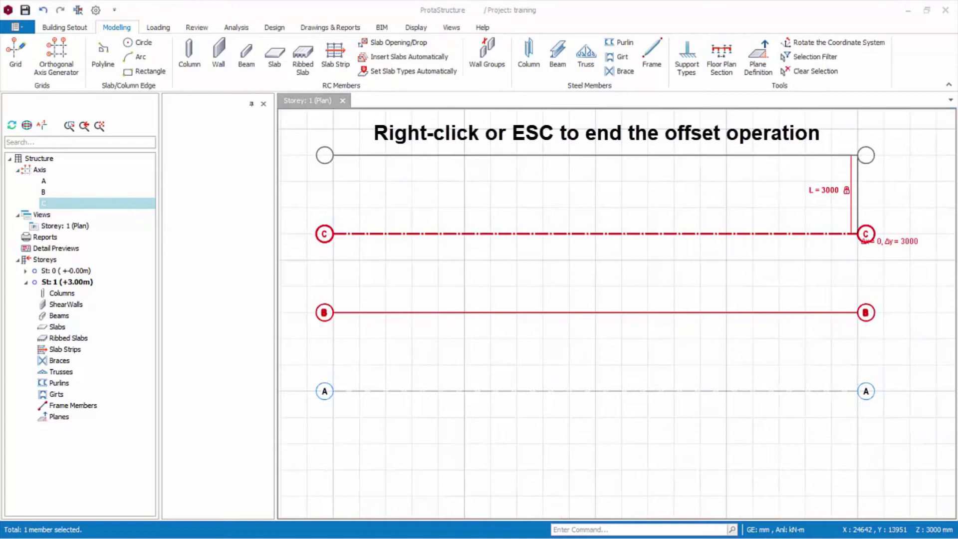
pyautogui.rightClick(806, 214)
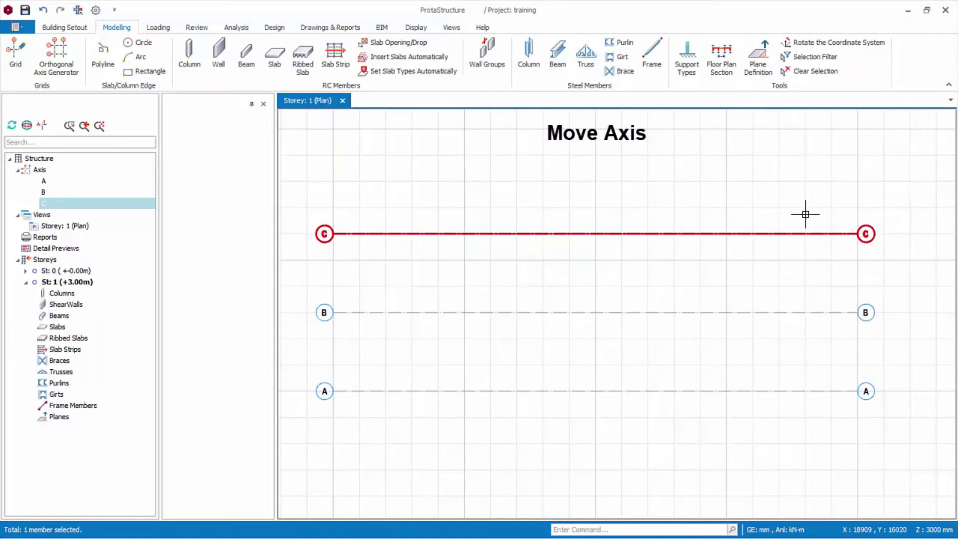
# Step: Move axis C 3000 mm in the positive Y direction, away from axis B
pyautogui.rightClick(806, 214)
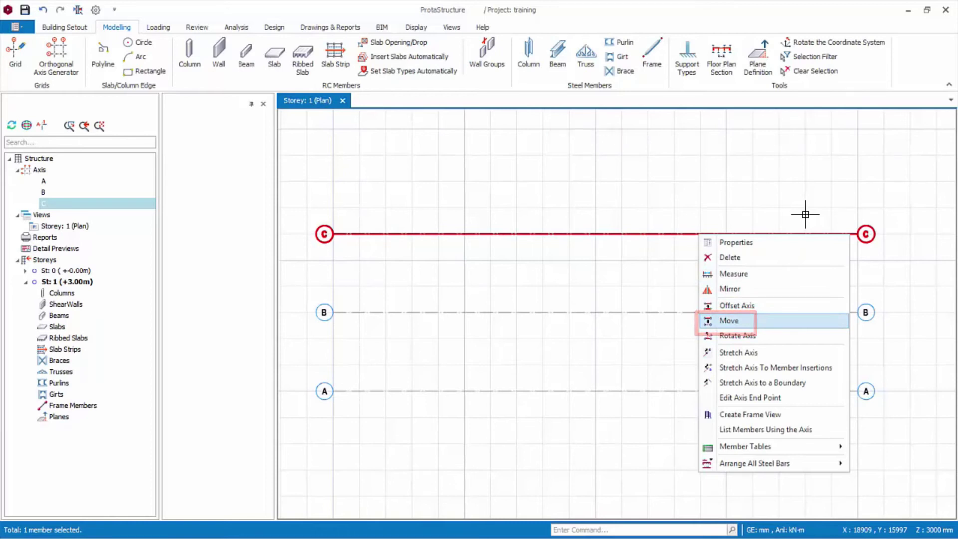
pyautogui.press('Return')
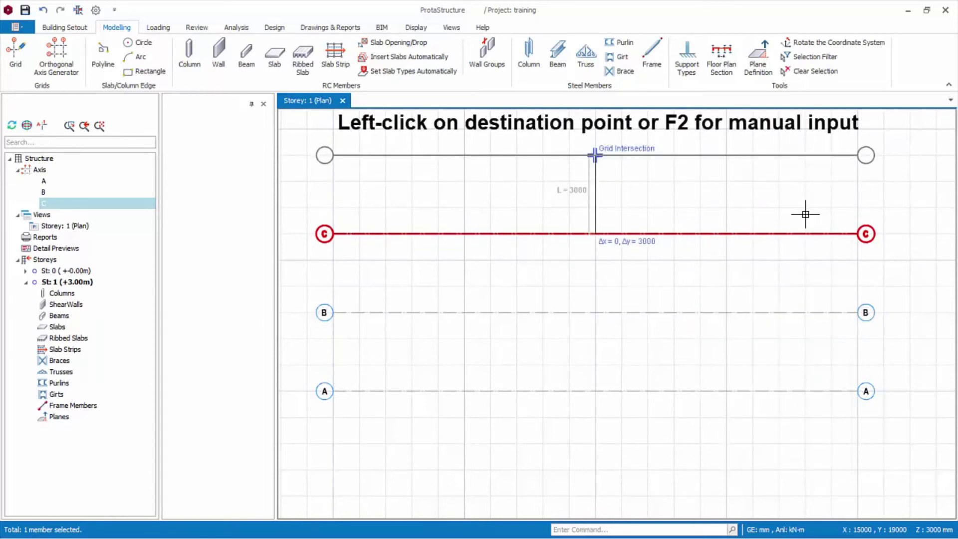
pyautogui.press('F2')
pyautogui.write('3000')
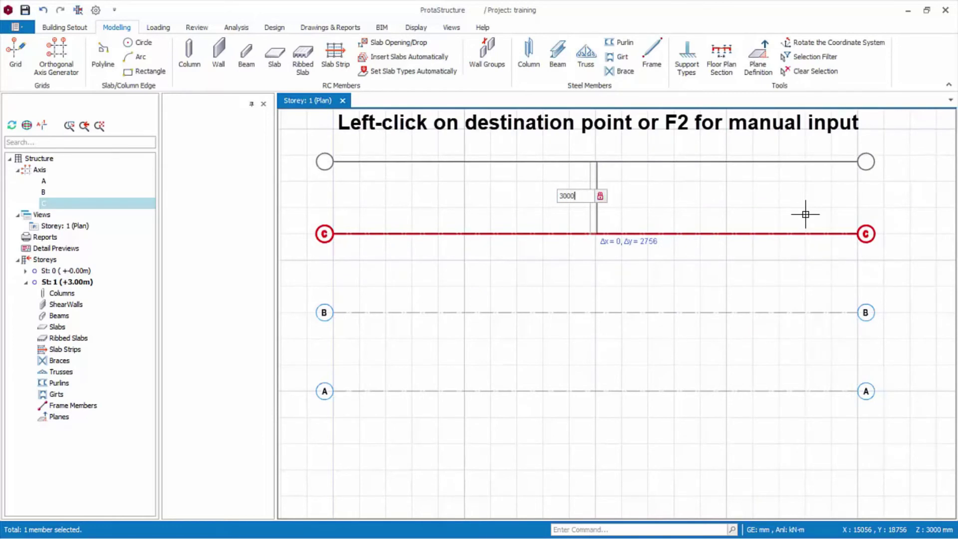
pyautogui.press('Return')
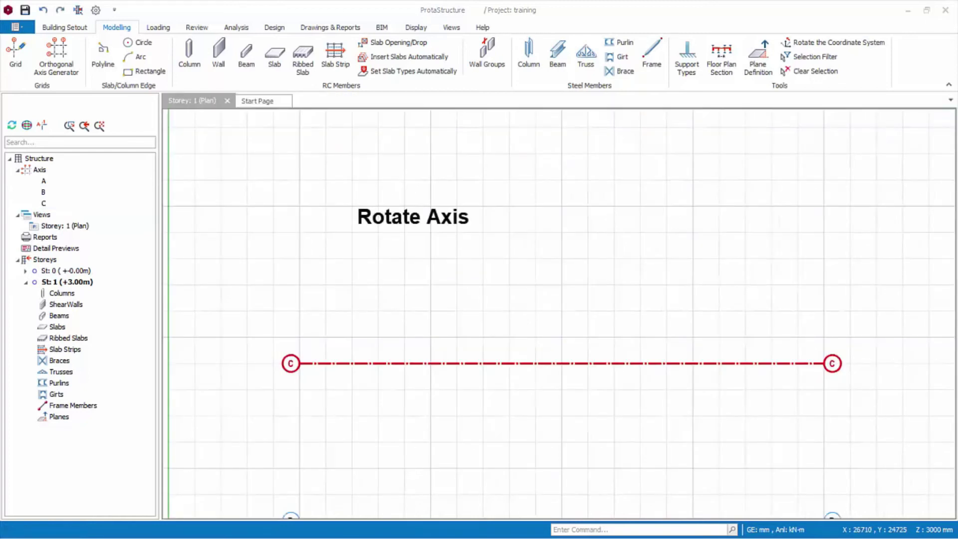
# Step: Rotate axis C by 5° counterclockwise, using its left end point at (5000, 19000) as the base of rotation
pyautogui.click(624, 301)
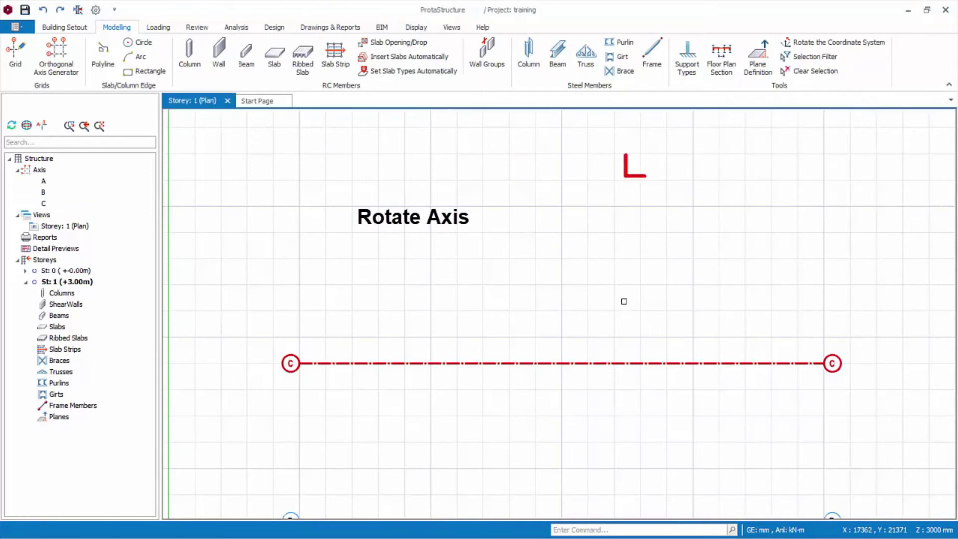
pyautogui.rightClick(624, 301)
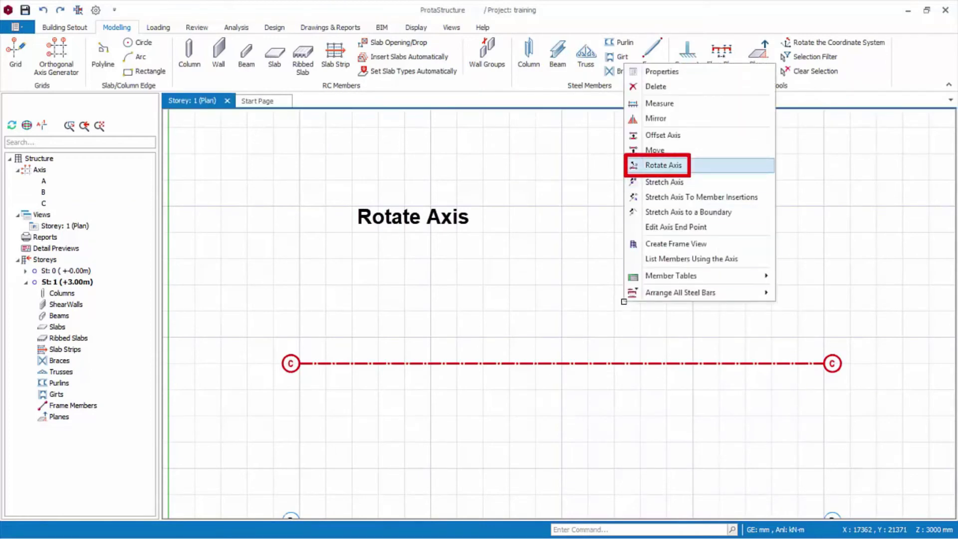
pyautogui.click(663, 165)
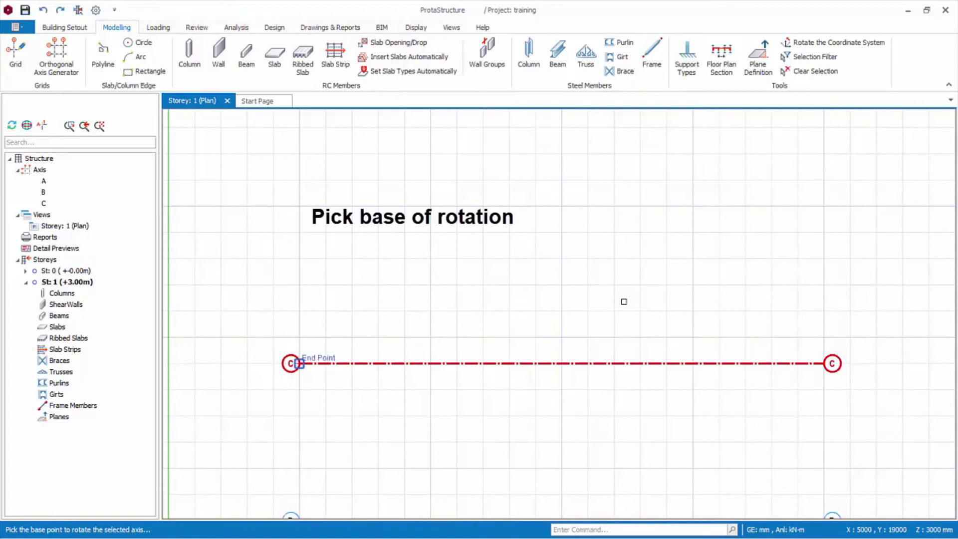
pyautogui.click(299, 364)
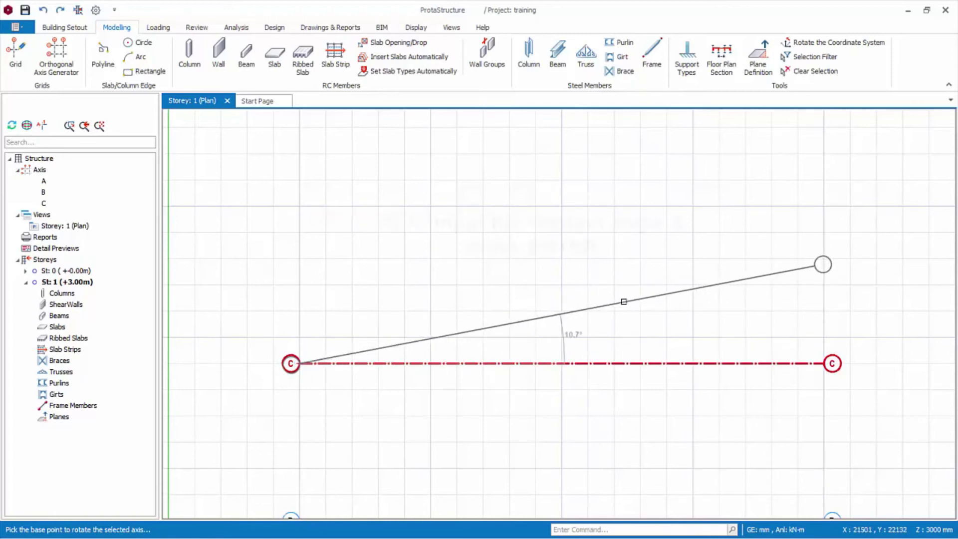
pyautogui.press('F2')
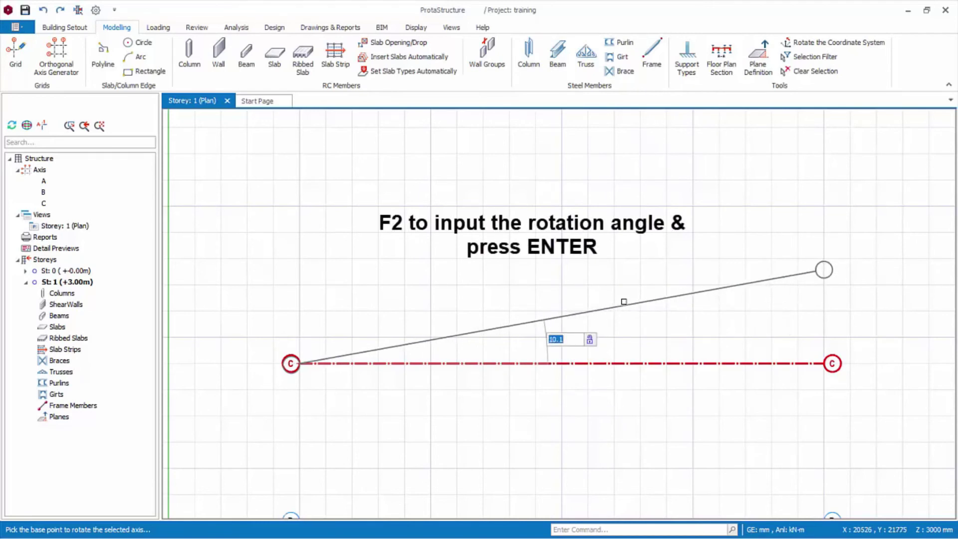
pyautogui.write('5')
pyautogui.press('Return')
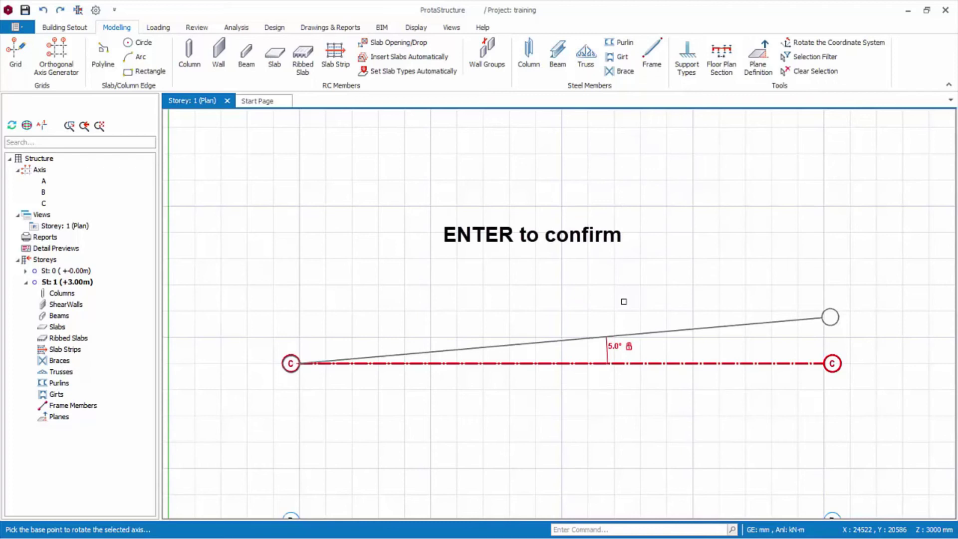
pyautogui.press('Return')
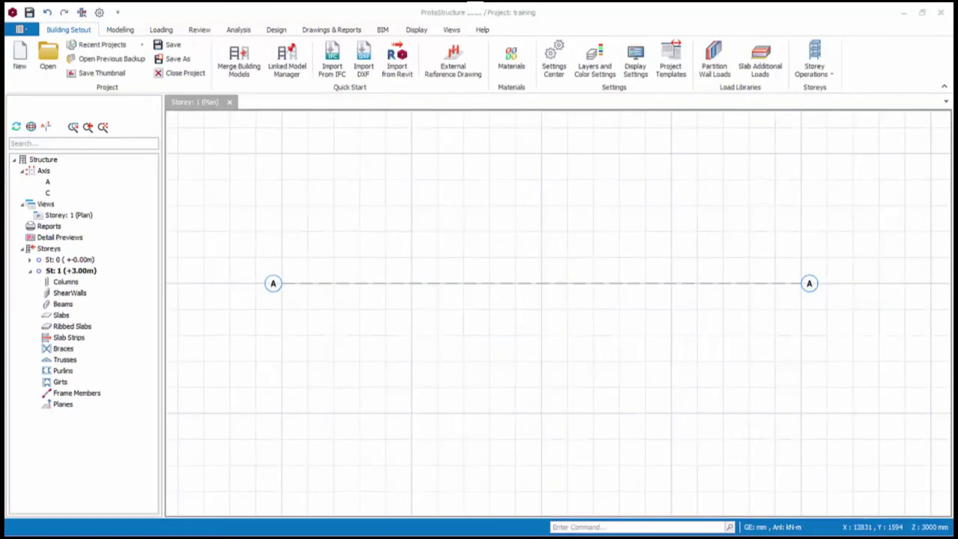
# Step: Stretch the right end of axis A outward by about 3078 mm, parallel to X
pyautogui.click(514, 284)
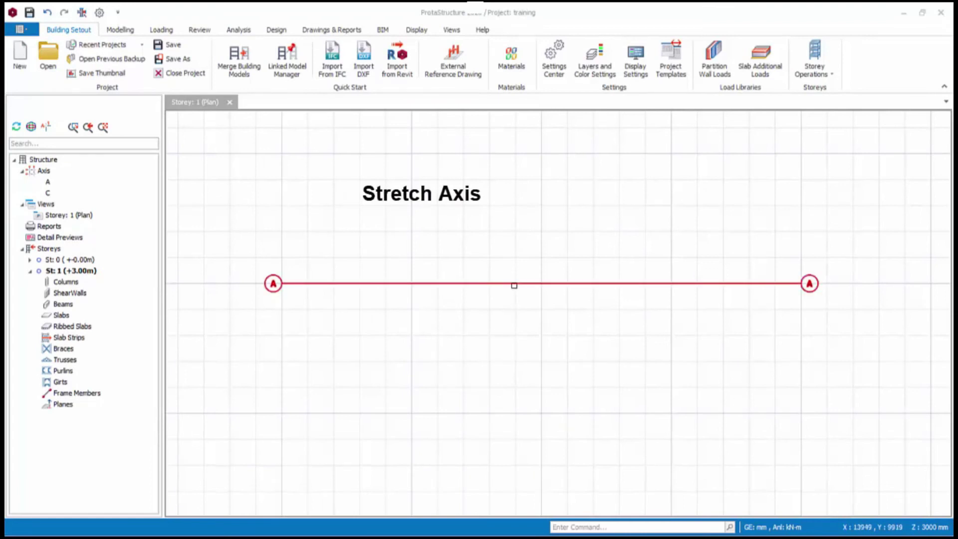
pyautogui.rightClick(514, 286)
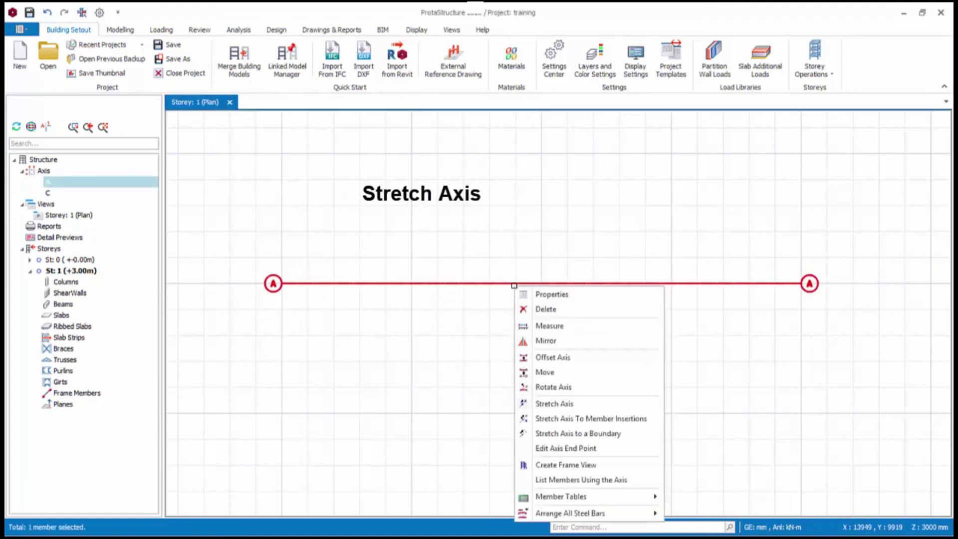
pyautogui.click(554, 403)
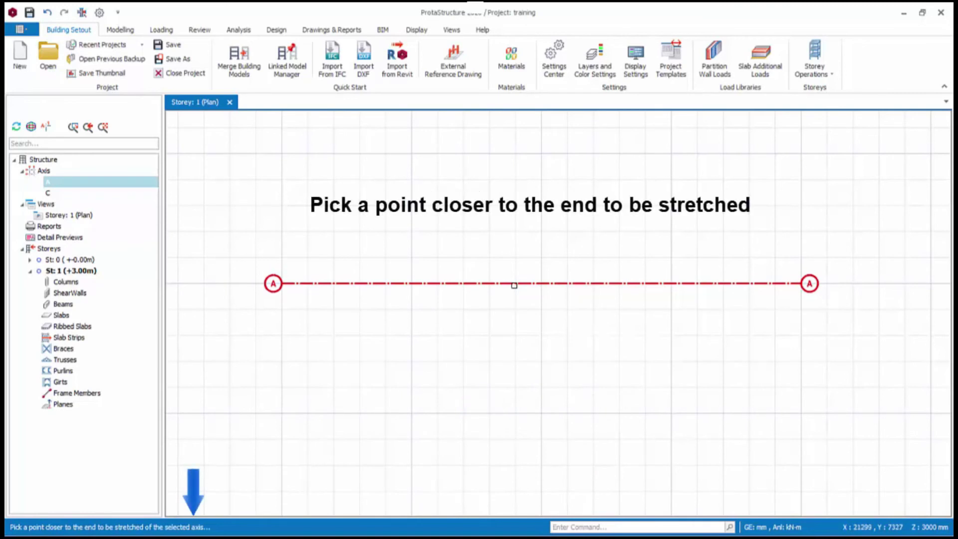
pyautogui.click(800, 284)
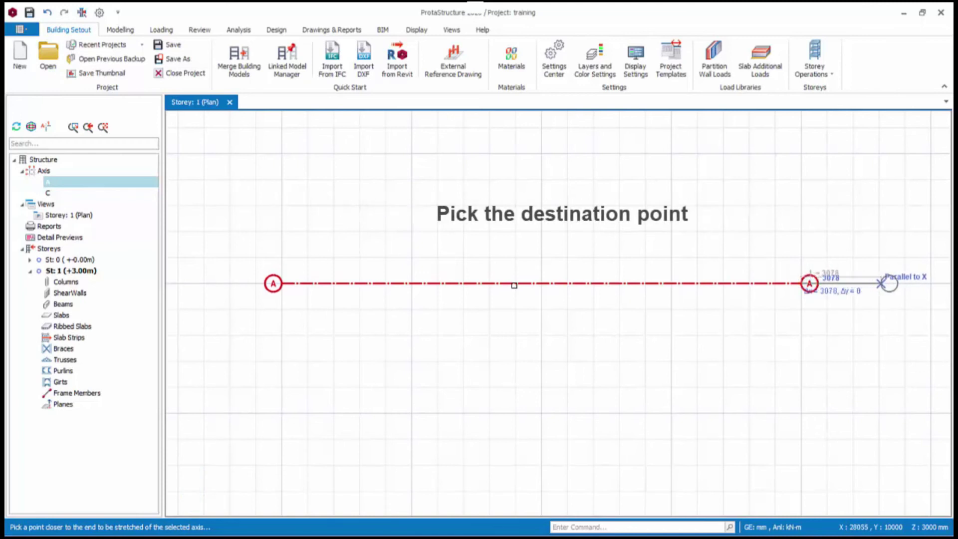
pyautogui.click(884, 283)
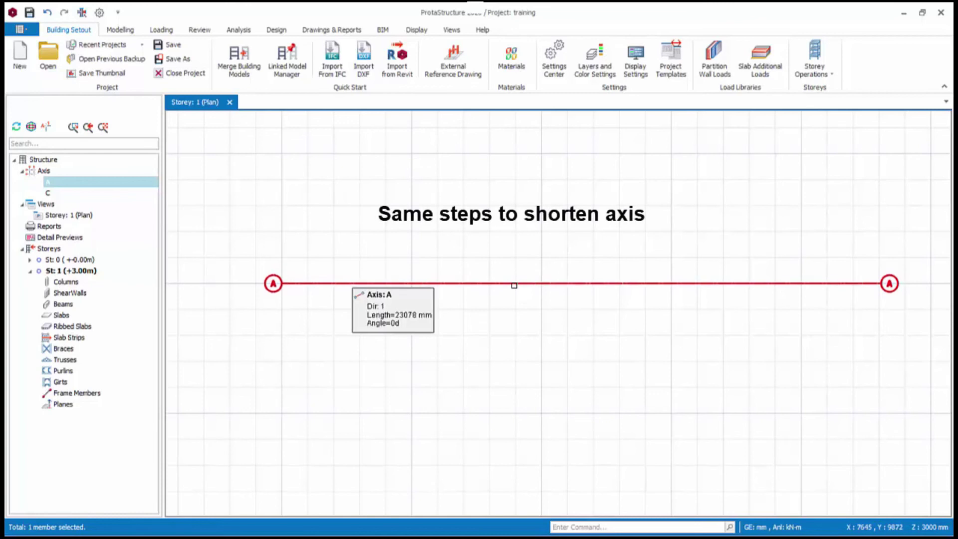
# Step: Shorten axis A with Stretch Axis by moving its left end inward along the axis line
pyautogui.rightClick(514, 285)
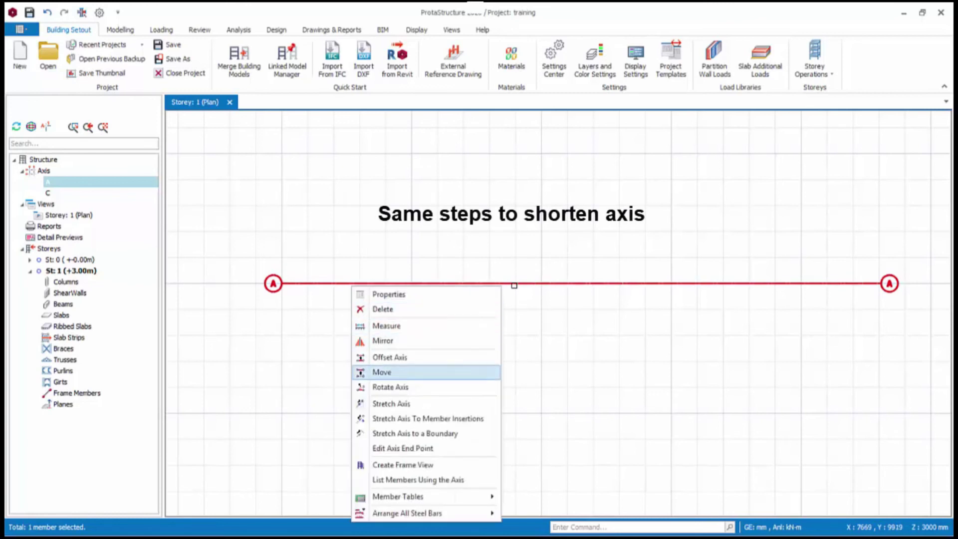
pyautogui.click(379, 403)
pyautogui.click(281, 284)
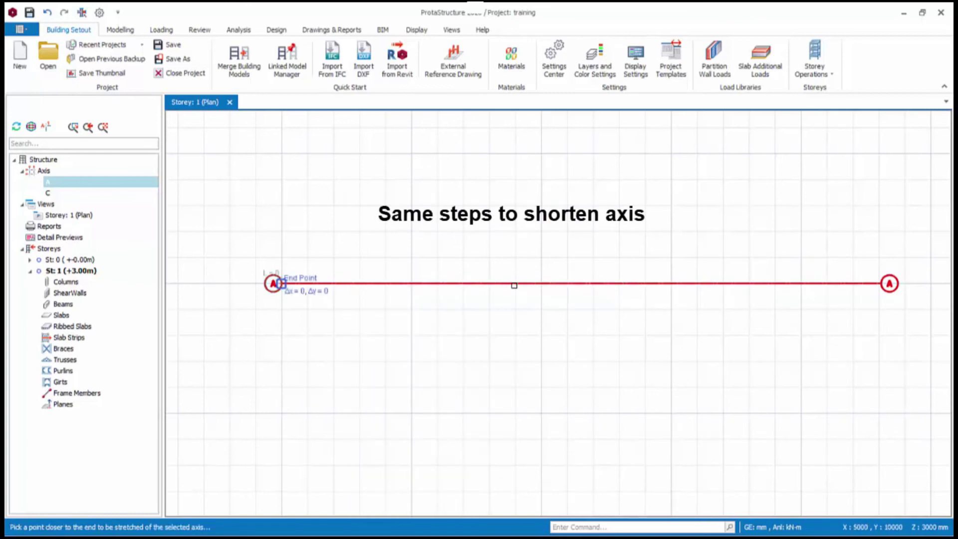
pyautogui.click(359, 284)
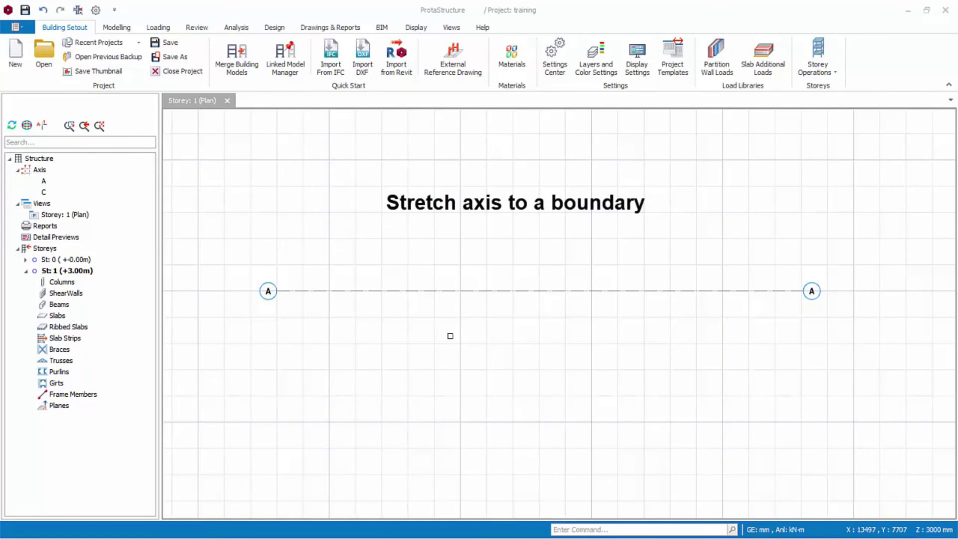
# Step: Stretch axis A to a boundary, defining it as a vertical line from (10000, 12000) down across the axis
pyautogui.click(482, 293)
pyautogui.rightClick(483, 293)
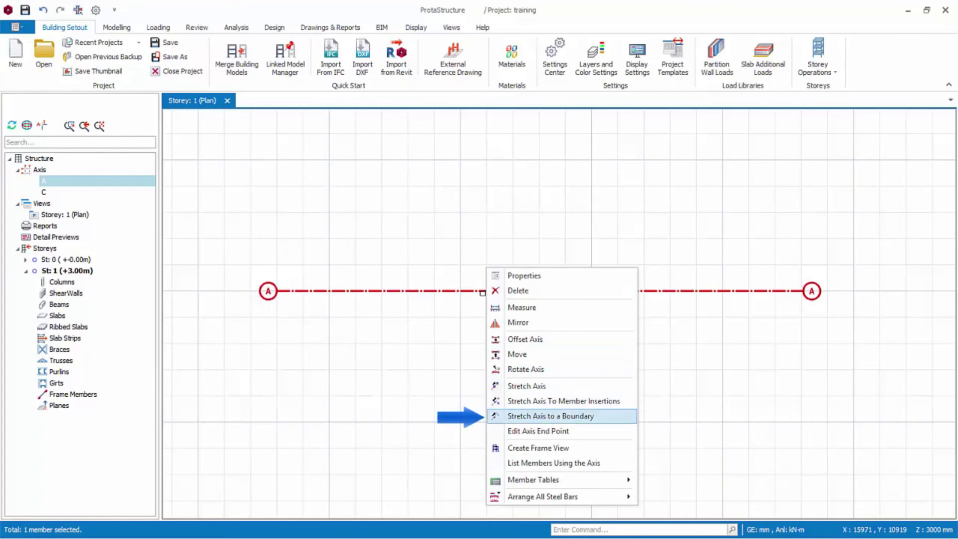
pyautogui.press('Return')
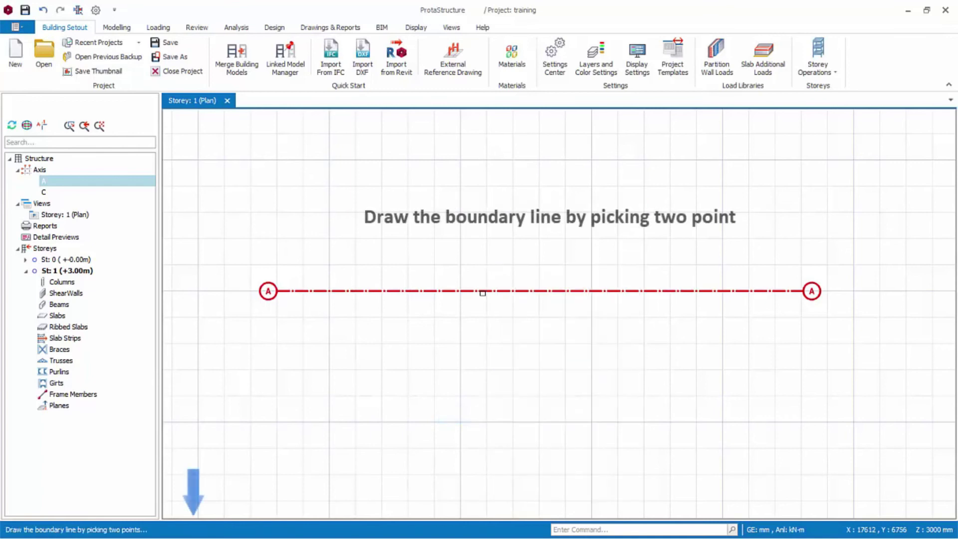
pyautogui.click(328, 238)
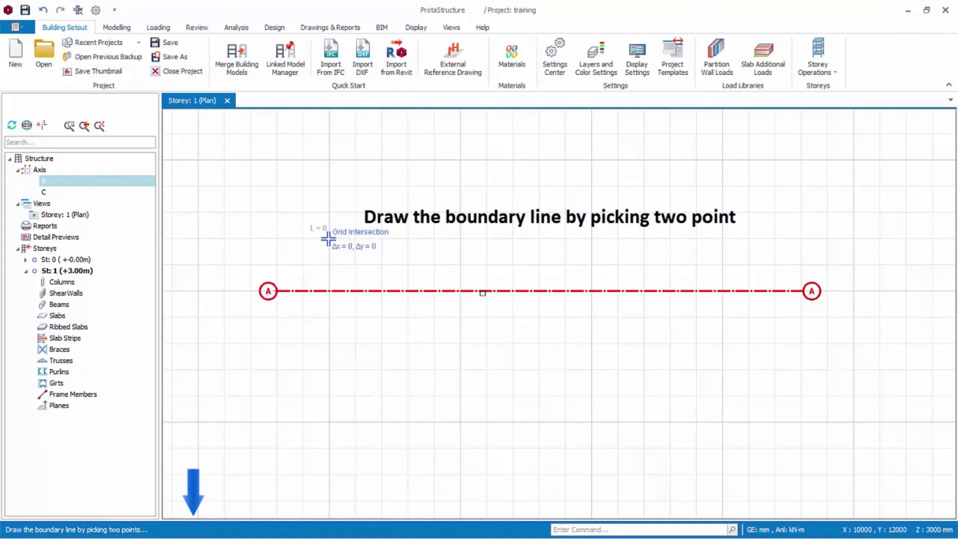
pyautogui.click(329, 343)
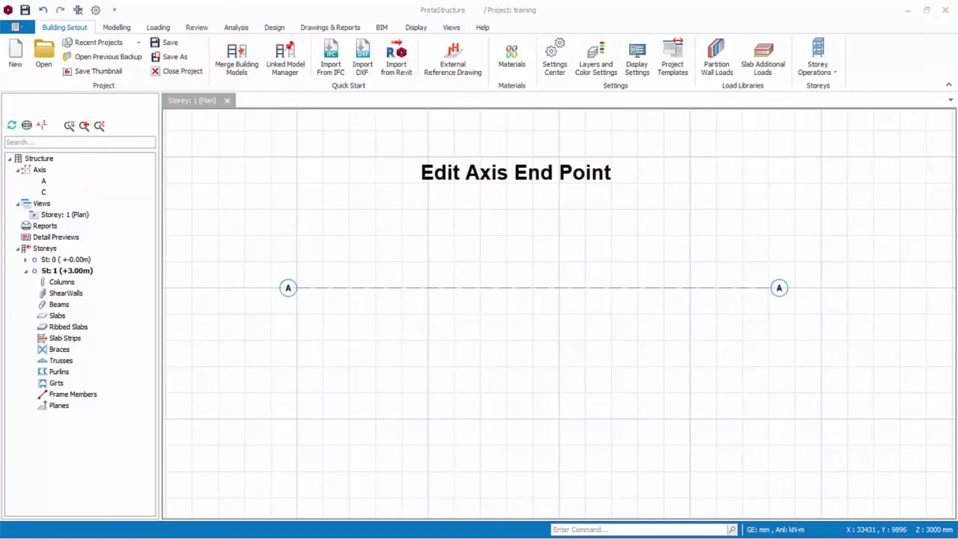
# Step: Edit the left end point of axis A, relocating it to a point further left and above its original position
pyautogui.click(545, 288)
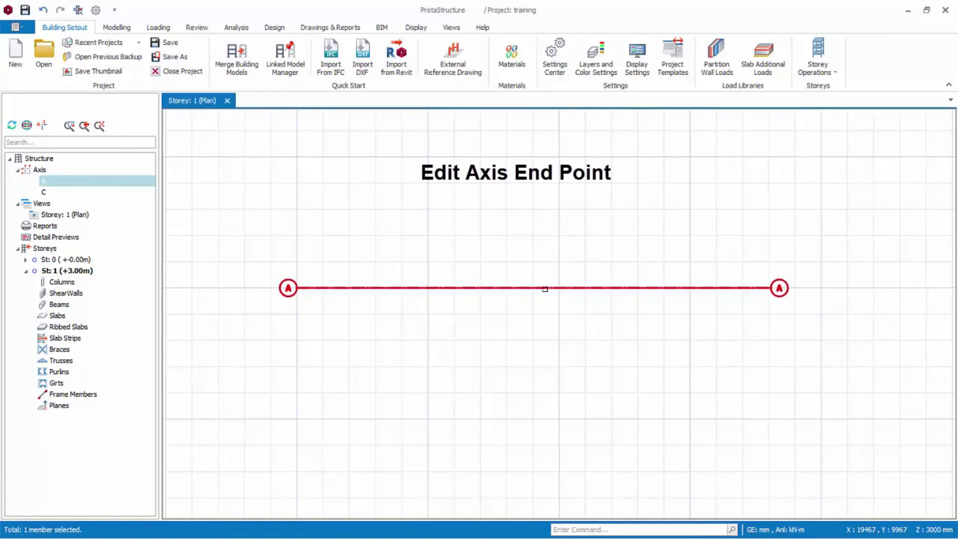
pyautogui.rightClick(545, 288)
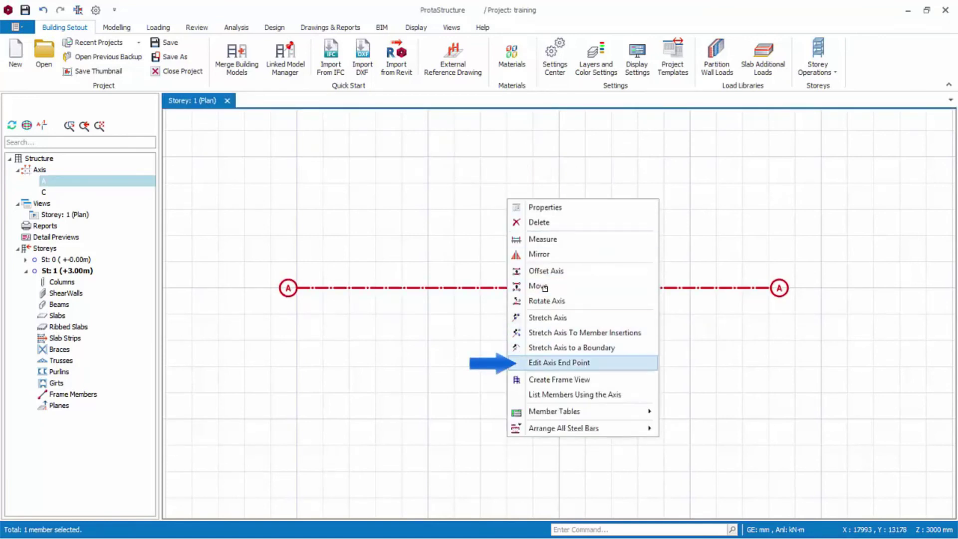
pyautogui.press('Return')
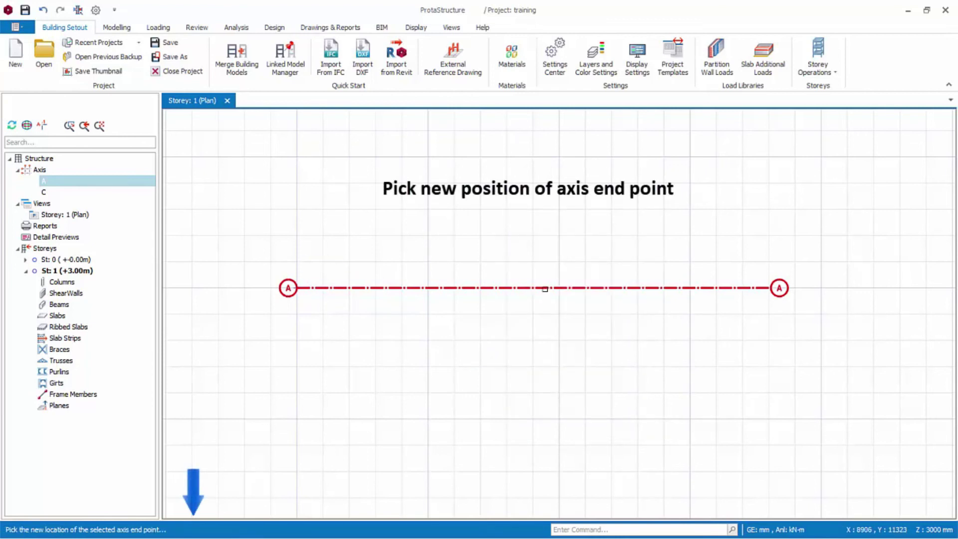
pyautogui.click(244, 235)
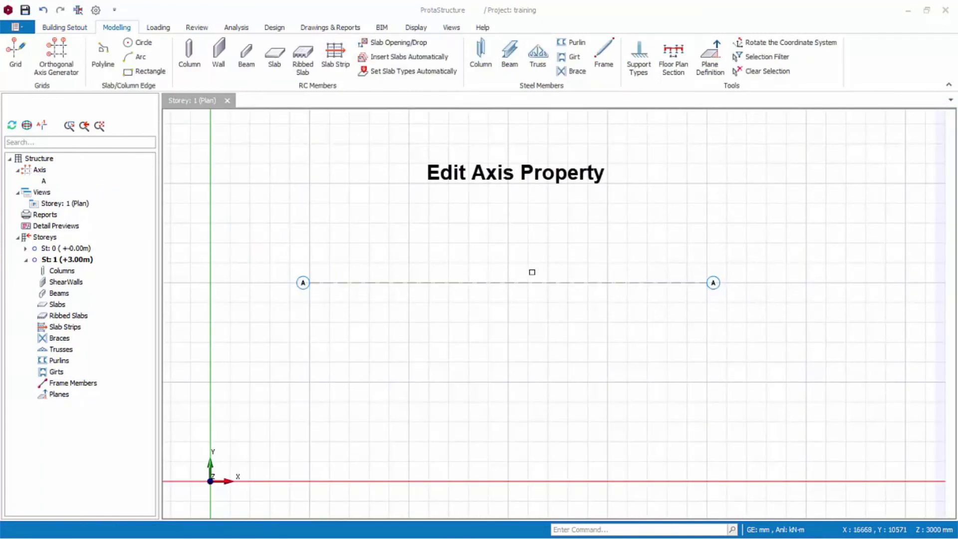
# Step: Change the label of axis A to A1 in its axis properties and apply the update
pyautogui.click(496, 283)
pyautogui.rightClick(495, 283)
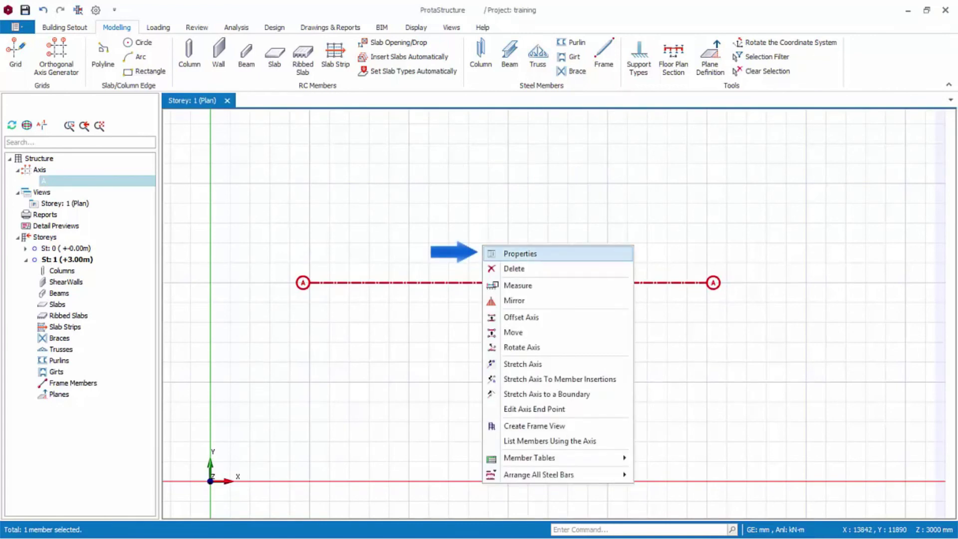
pyautogui.click(519, 253)
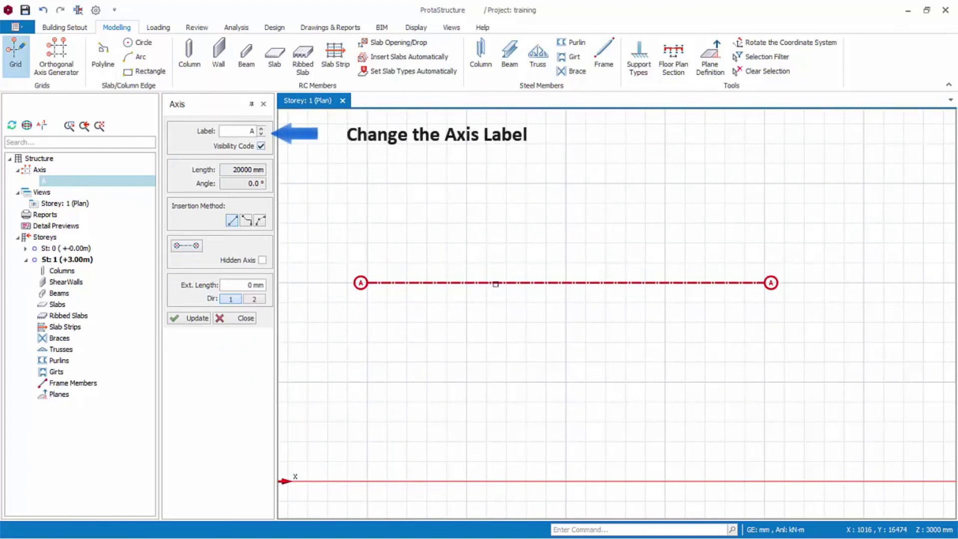
pyautogui.doubleClick(252, 130)
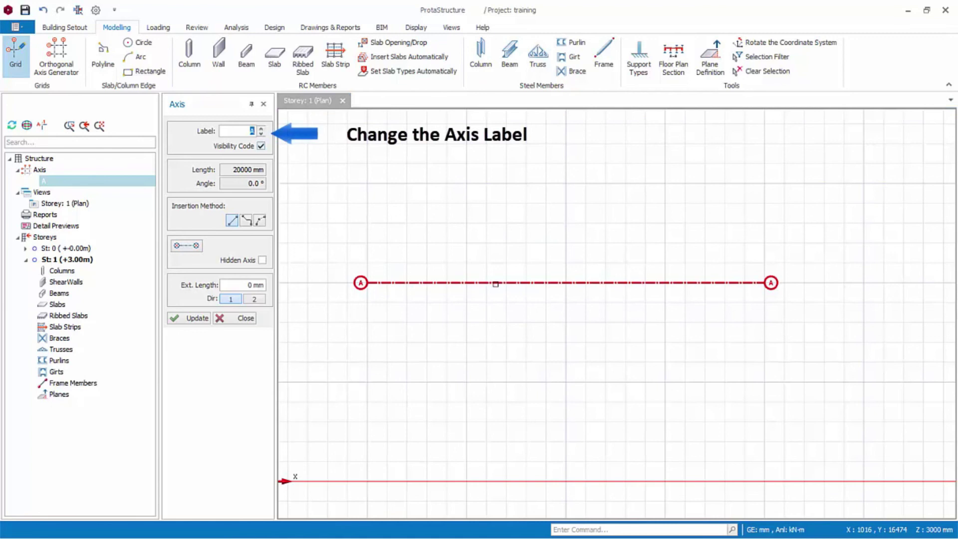
pyautogui.write('A1')
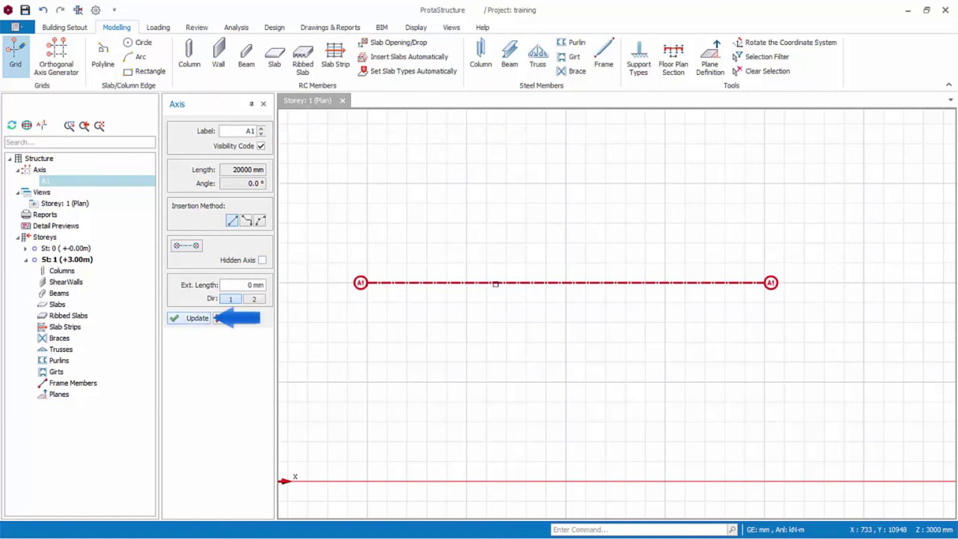
# Step: Turn off the balloon at the left end of axis A1, keeping the one at its other end, and finish the property edit
pyautogui.scroll(3, 495, 284)
pyautogui.scroll(1, 496, 284)
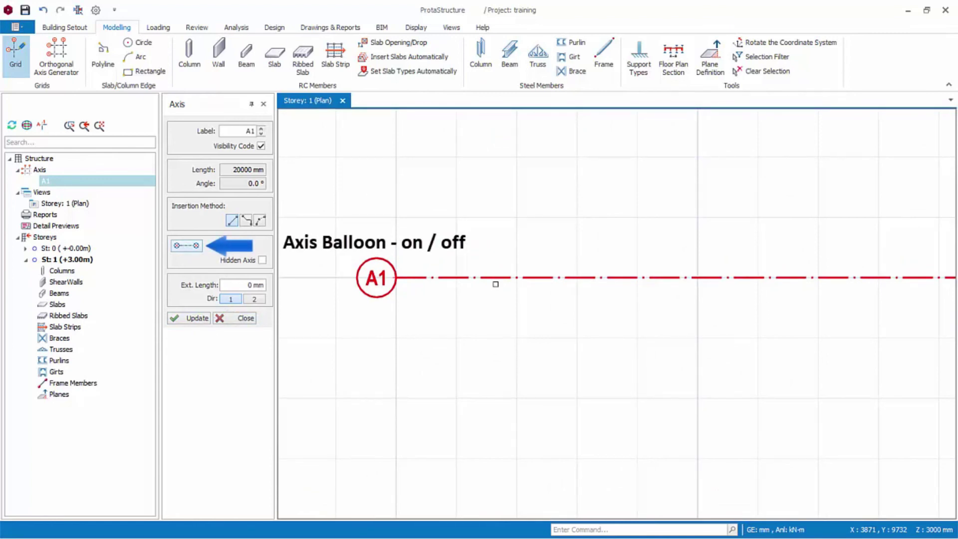
pyautogui.click(186, 245)
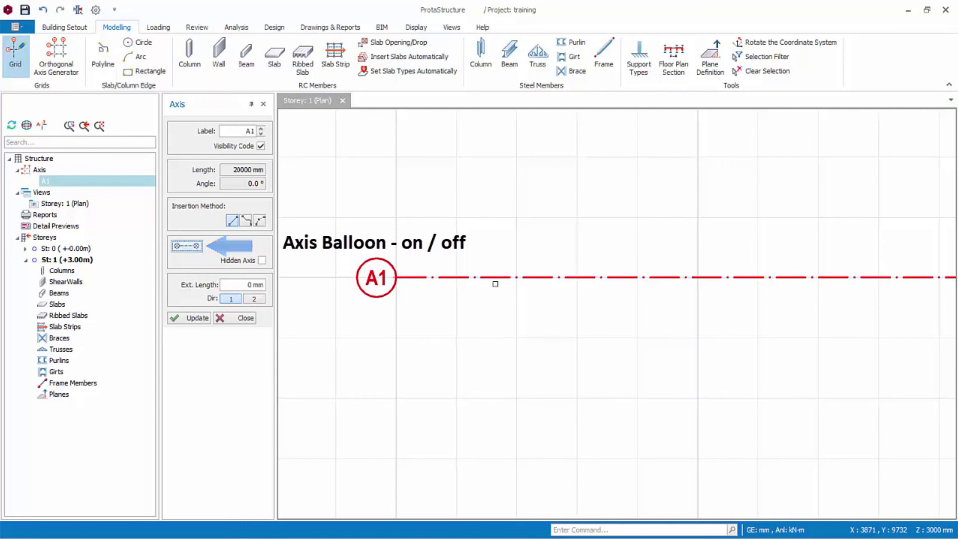
pyautogui.click(186, 246)
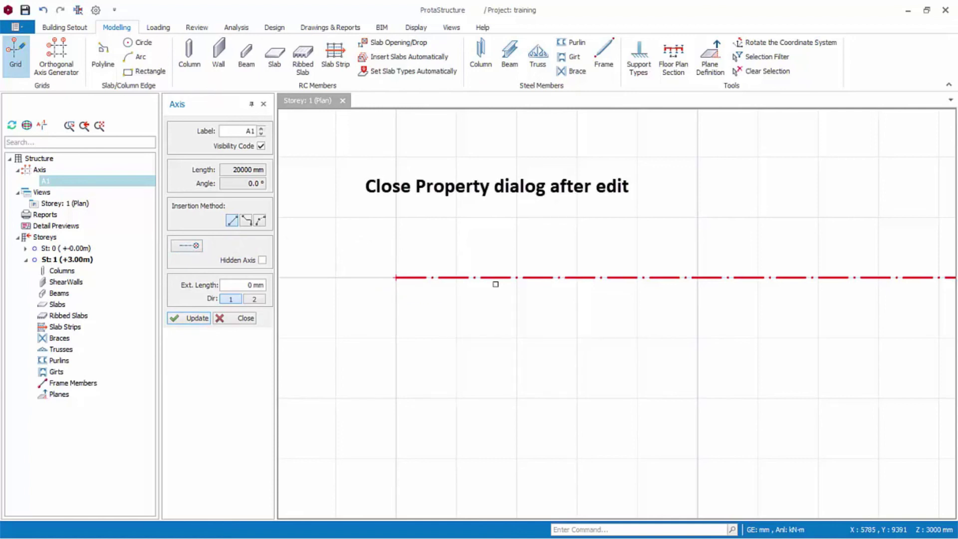
pyautogui.press('Return')
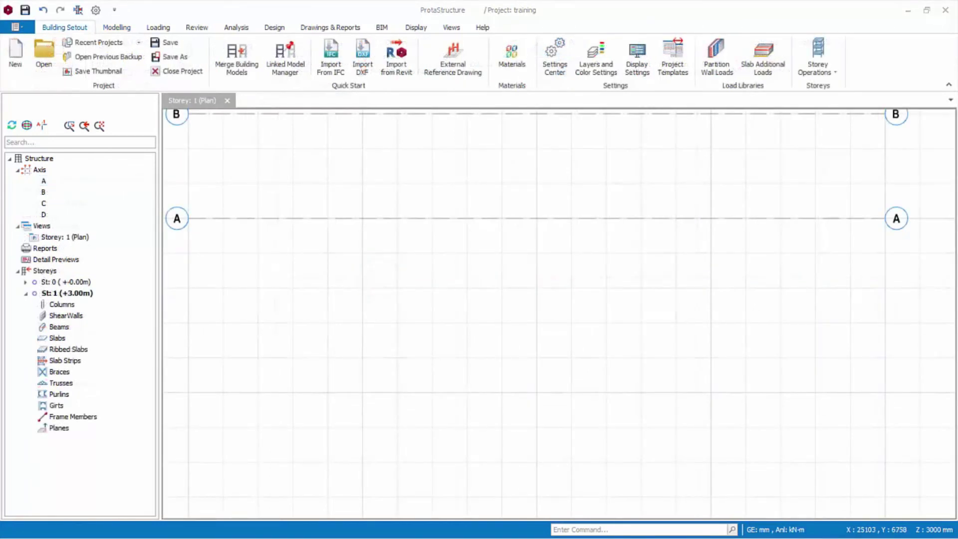
# Step: Delete all four axes A, B, C and D from the storey plan, with only Axes enabled in the member filter
pyautogui.scroll(-3, 533, 334)
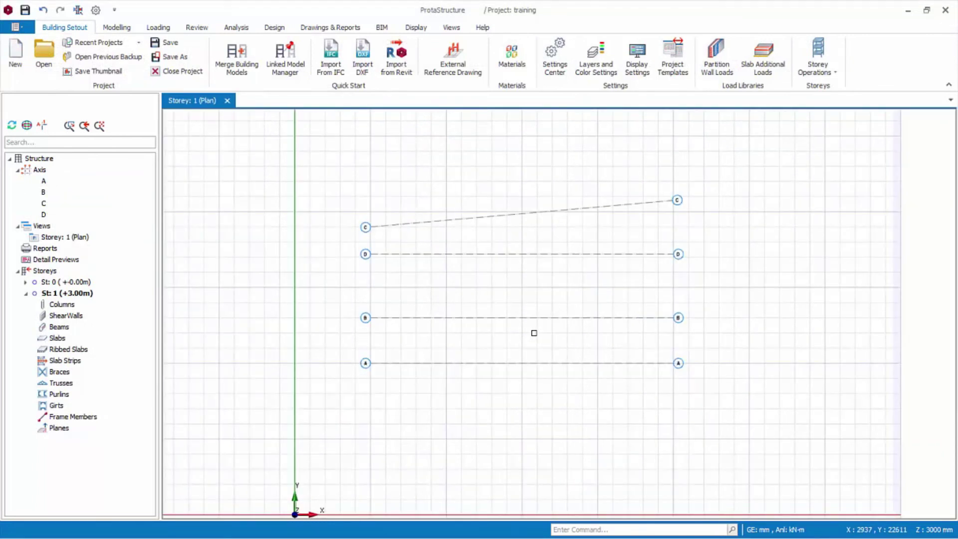
pyautogui.moveTo(338, 165); pyautogui.dragTo(749, 398)
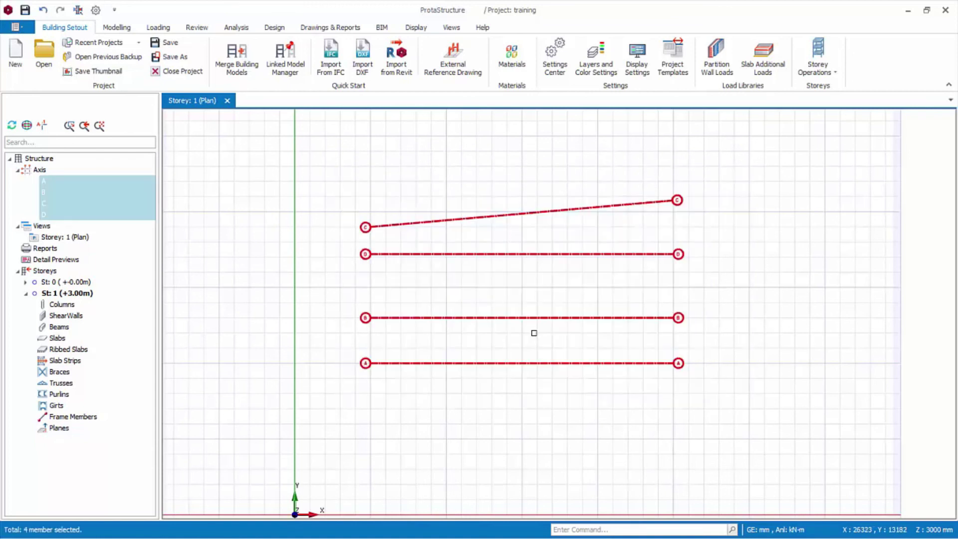
pyautogui.rightClick(671, 272)
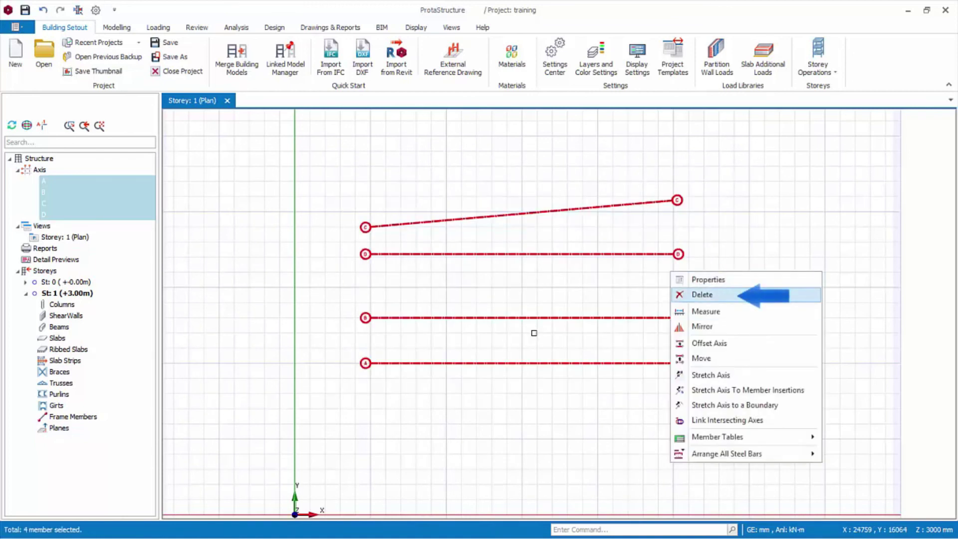
pyautogui.click(702, 294)
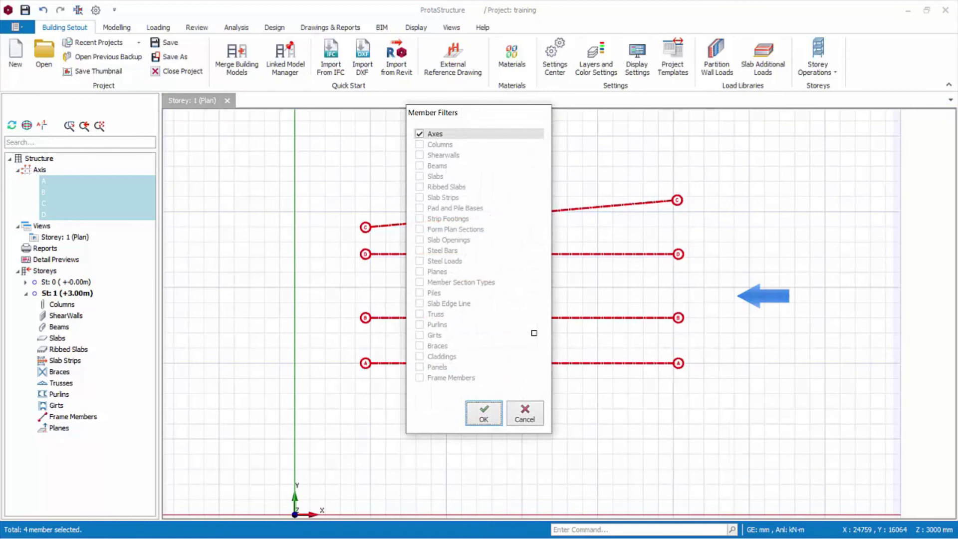
pyautogui.press('Return')
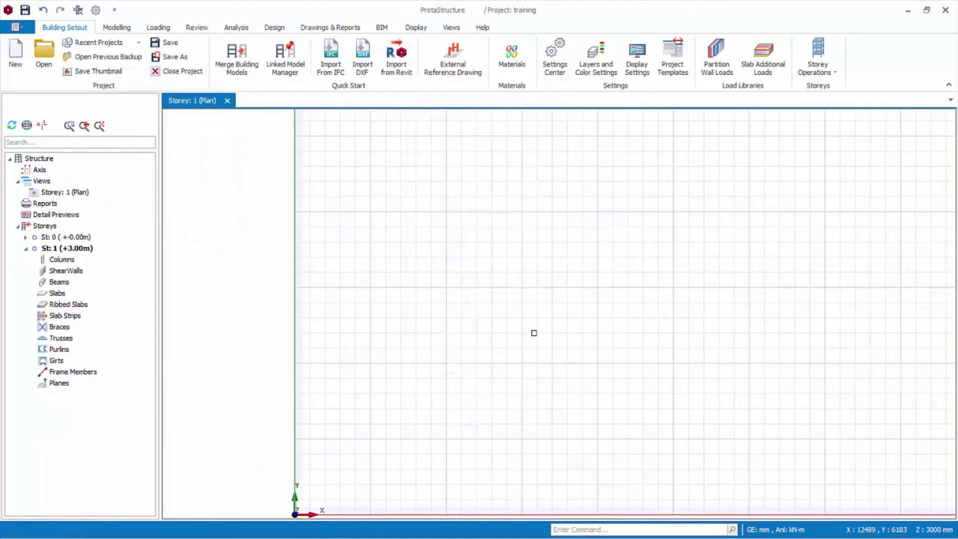